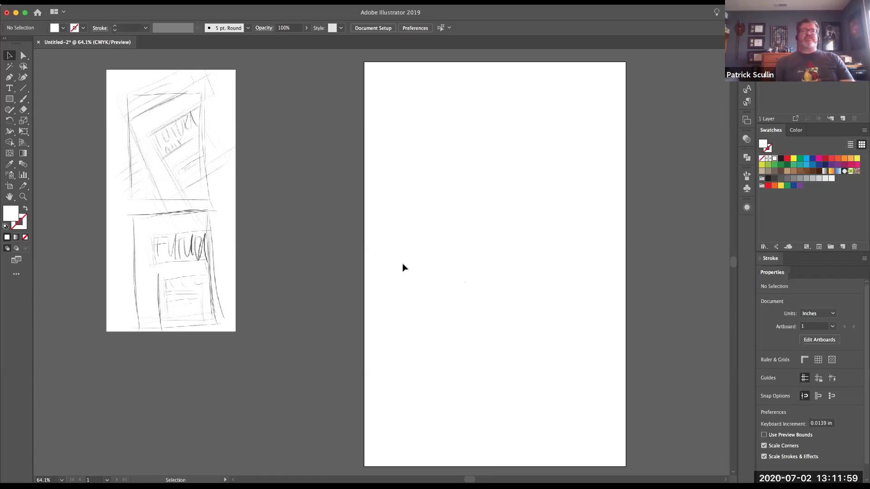
# Zoom to 100% and pan so the whole pencil 'FUTURA' sketch is in view.
pyautogui.press('super+1')
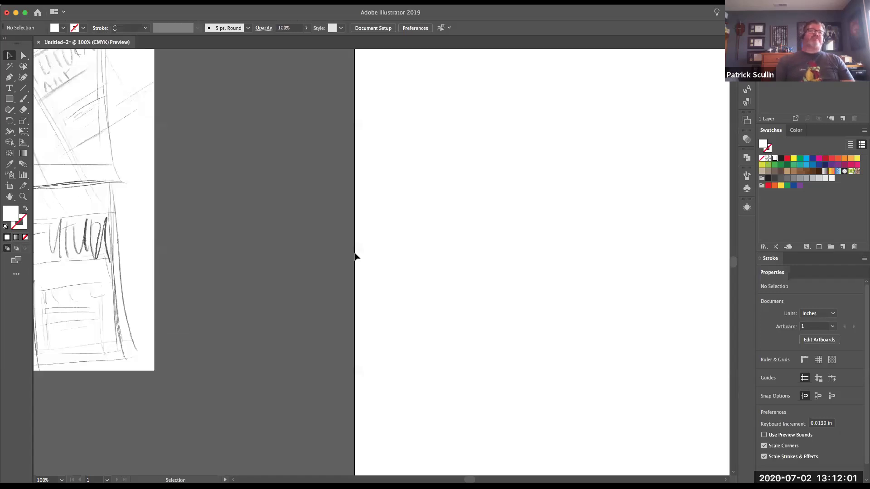
pyautogui.moveTo(178, 196)
pyautogui.mouseDown()
pyautogui.moveTo(374, 250)
pyautogui.moveTo(340, 233)
pyautogui.moveTo(349, 239)
pyautogui.mouseUp()
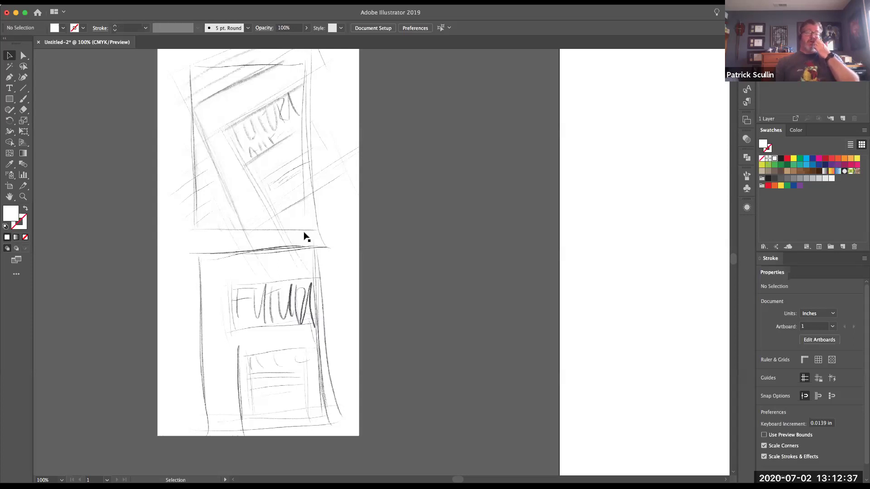
# Zoom out to 66.67% and pan so the sketch and the blank portrait page both show.
pyautogui.moveTo(514, 227); pyautogui.dragTo(395, 239)
pyautogui.press('super+minus')
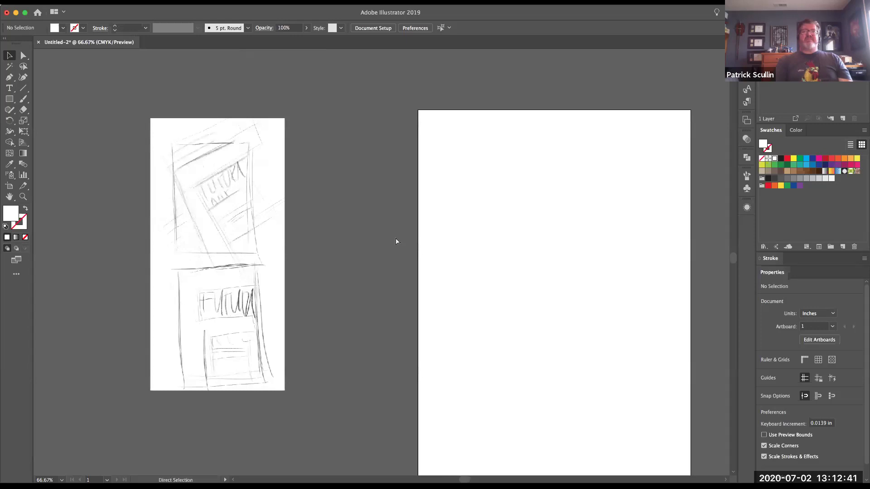
pyautogui.moveTo(529, 289); pyautogui.dragTo(460, 244)
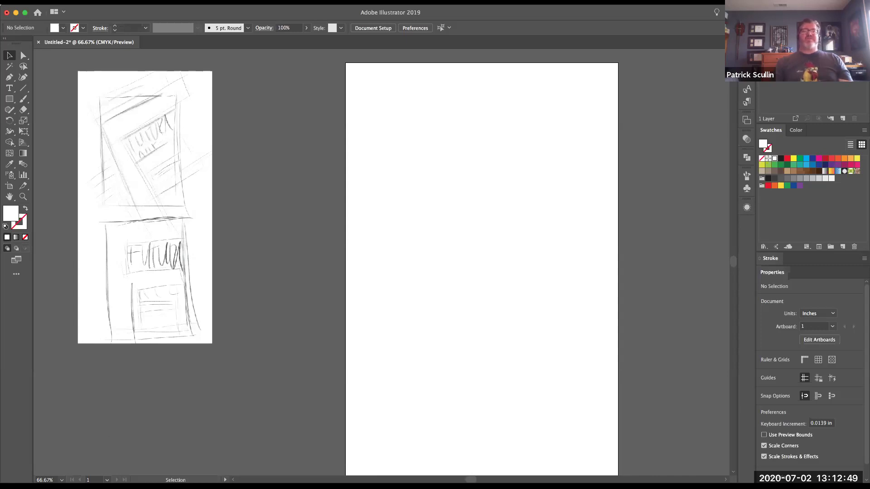
pyautogui.moveTo(629, 264); pyautogui.dragTo(604, 256)
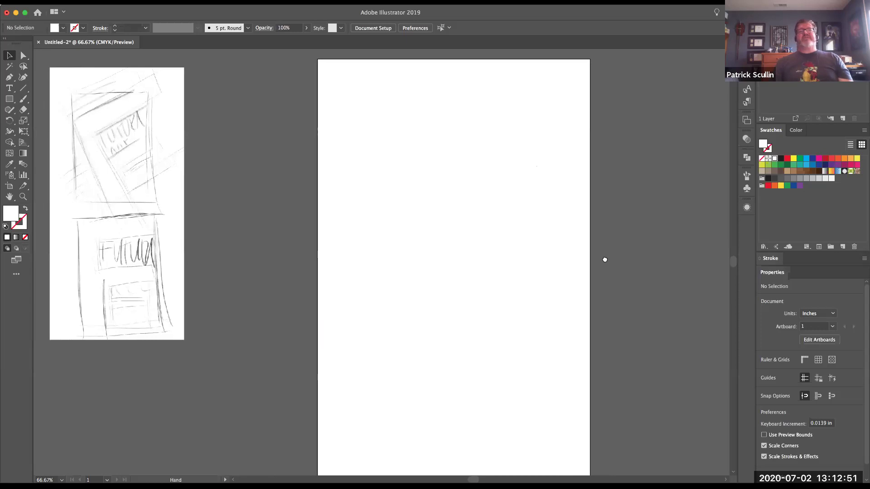
# Place a single 72 pt Futura Medium letter F near the top of the page.
pyautogui.click(9, 89)
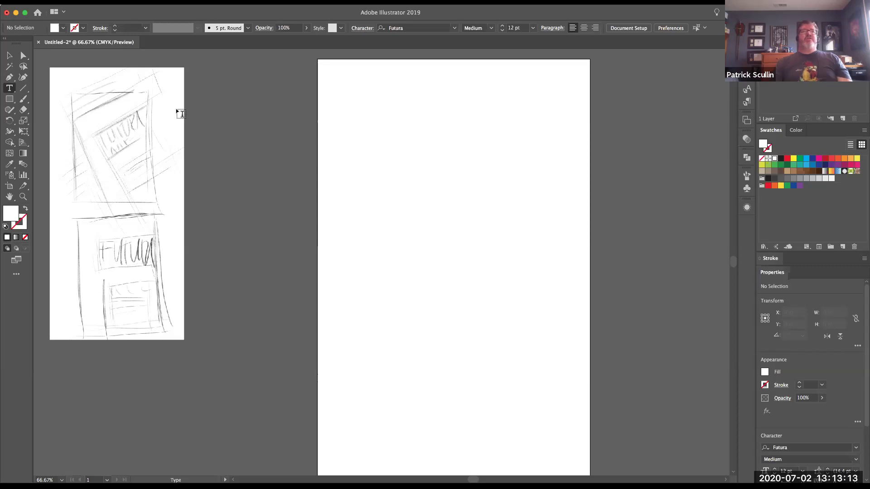
pyautogui.click(407, 176)
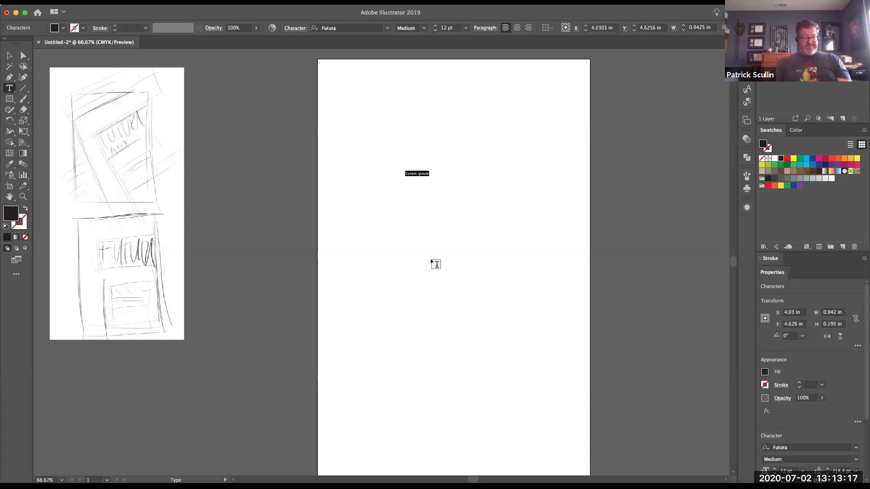
pyautogui.press('BackSpace')
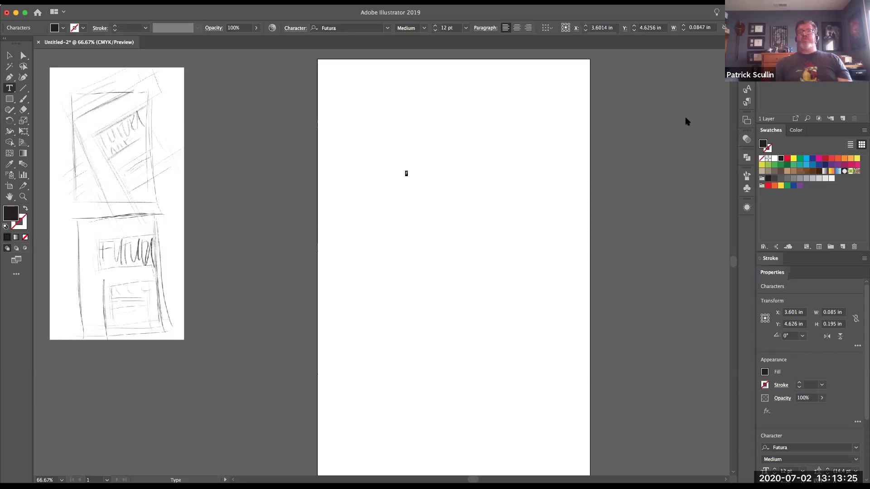
pyautogui.press('super+z')
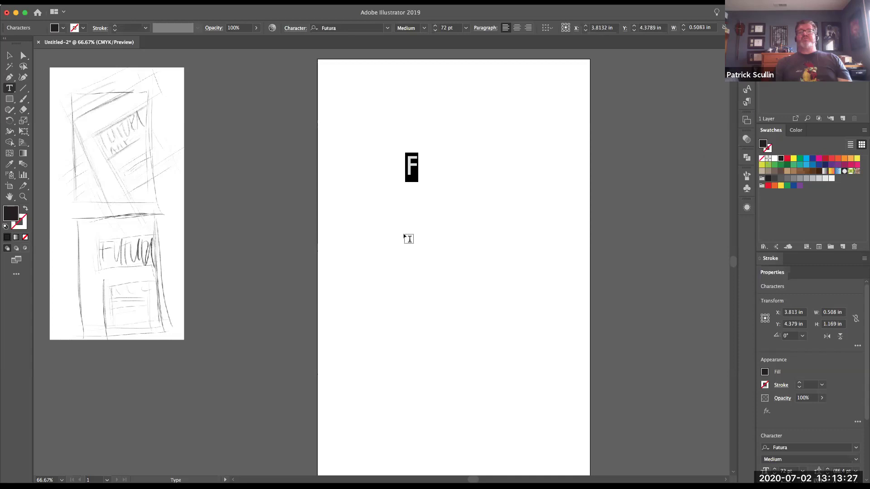
# Draw a trial area-type box, try tilting it about 14°, undo, and delete it.
pyautogui.moveTo(387, 218); pyautogui.dragTo(516, 298)
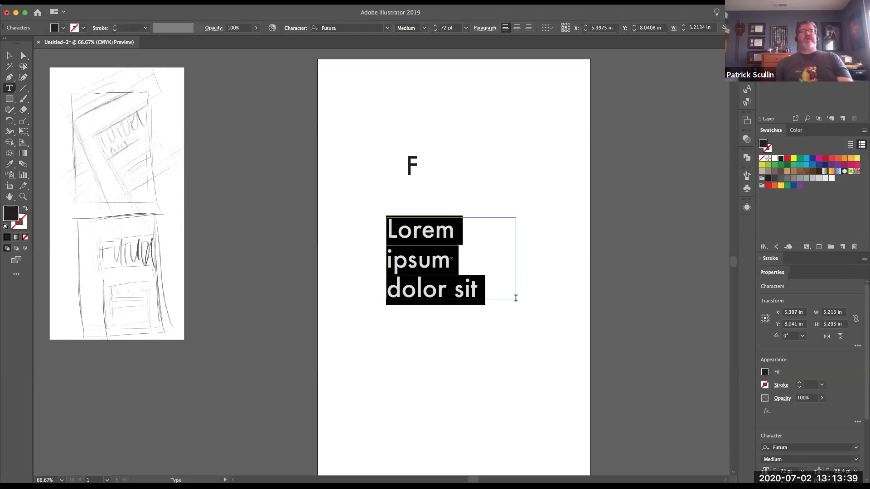
pyautogui.press('Escape')
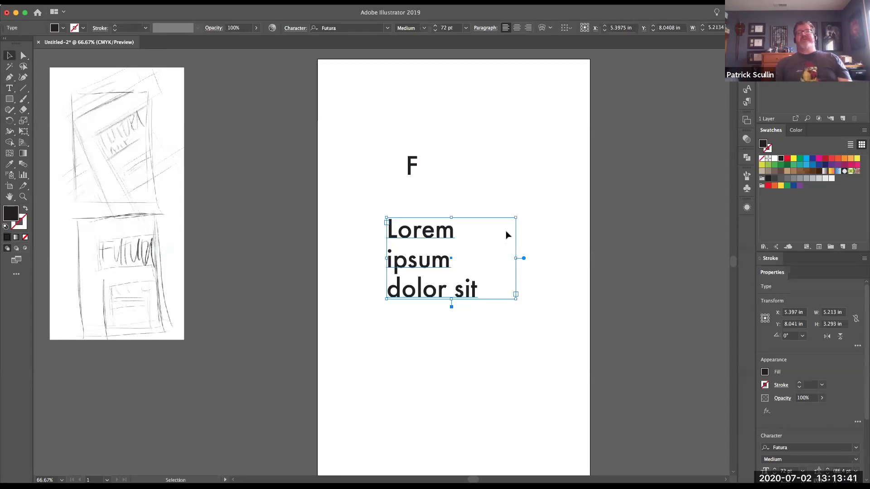
pyautogui.moveTo(516, 213); pyautogui.dragTo(508, 195)
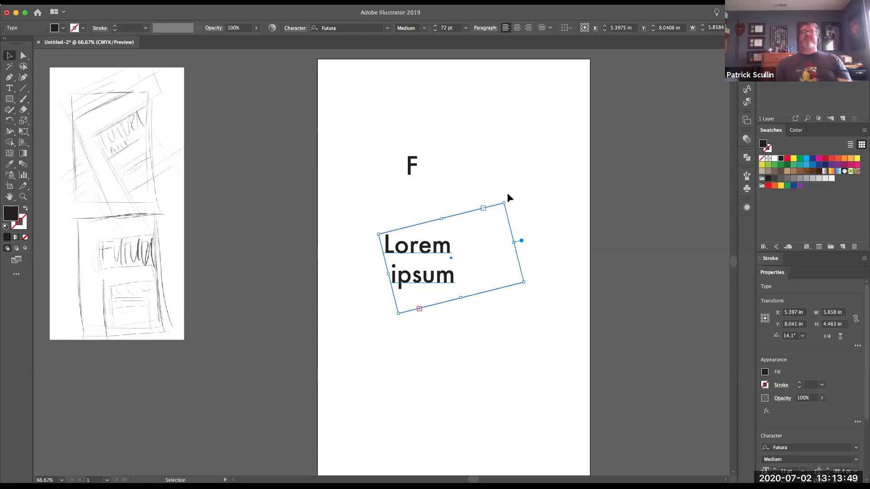
pyautogui.press('super+z')
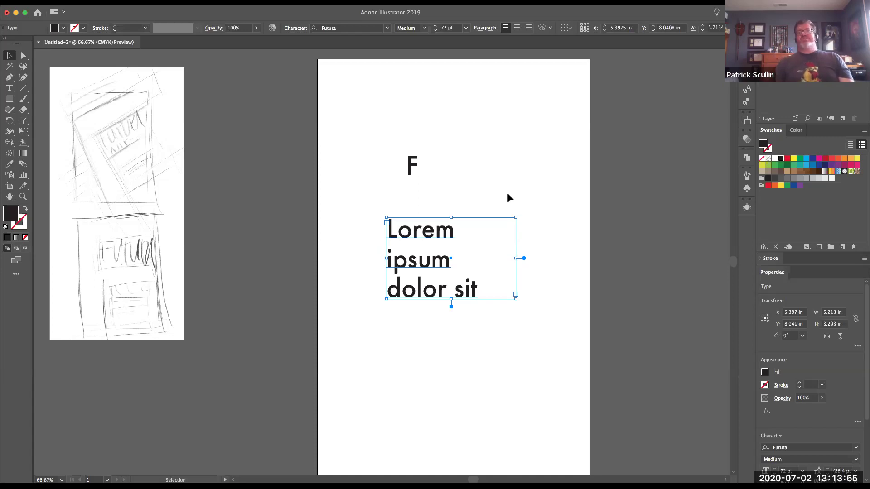
pyautogui.press('Delete')
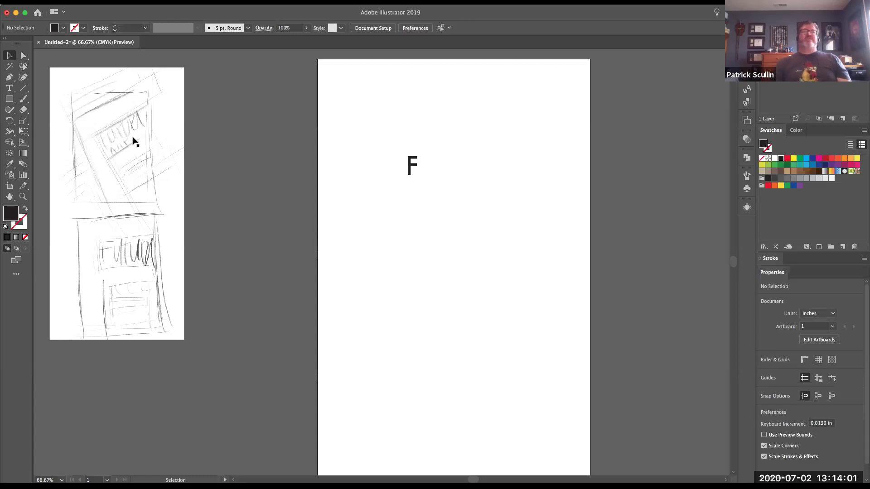
# Add a 'FUTURA' text line right of the F, set in Futura PT Heavy.
pyautogui.click(10, 89)
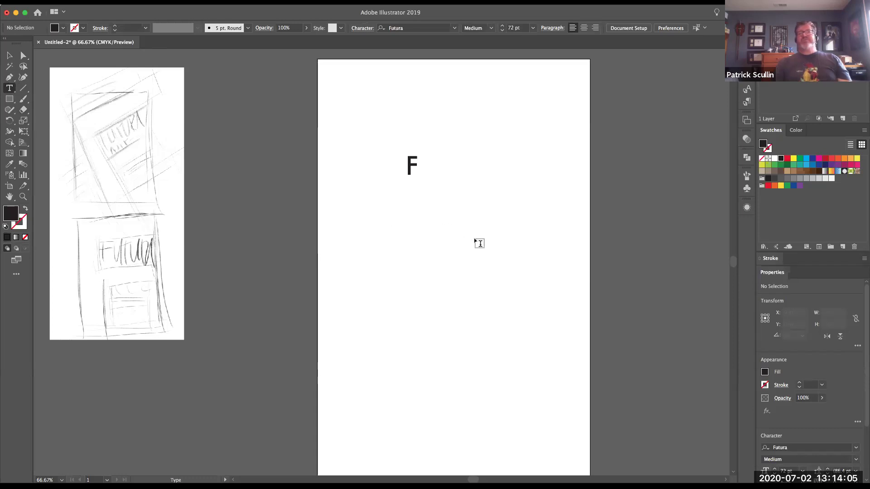
pyautogui.click(475, 241)
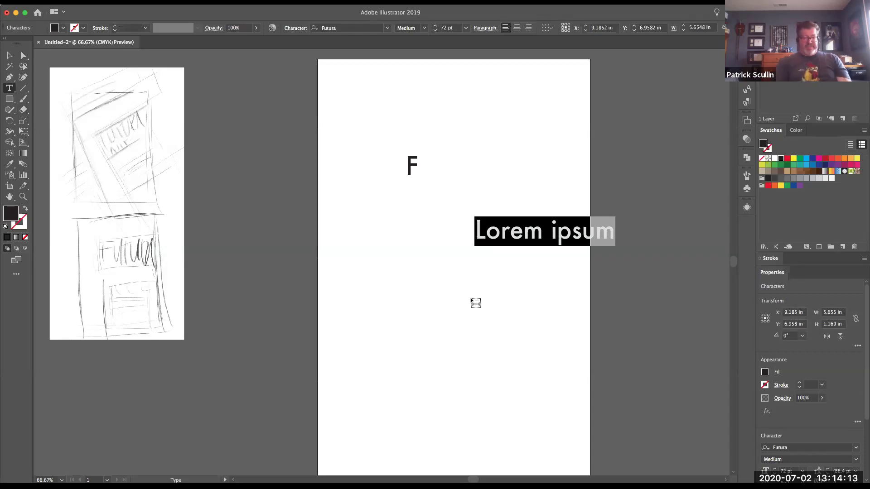
pyautogui.write('FU')
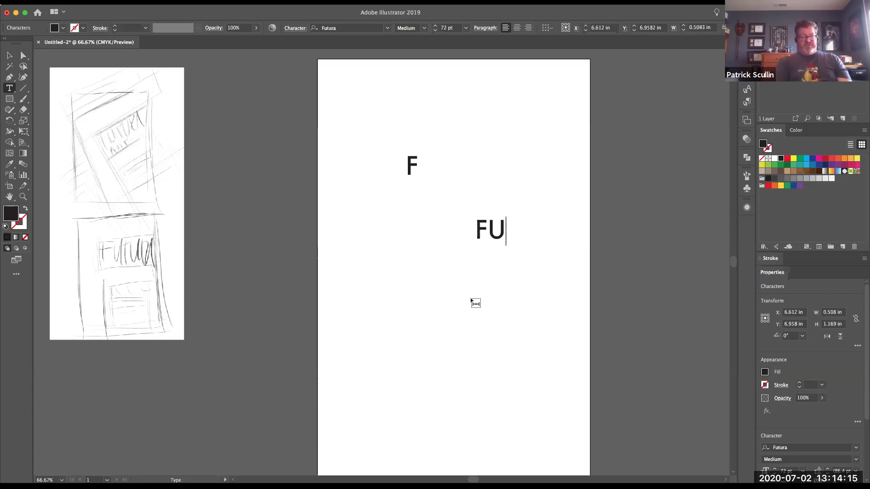
pyautogui.write('TURA')
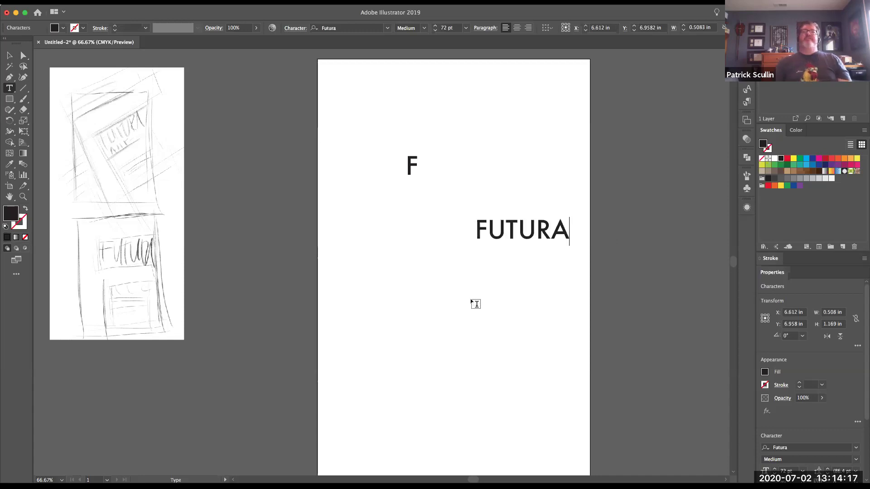
pyautogui.doubleClick(506, 229)
pyautogui.click(506, 230)
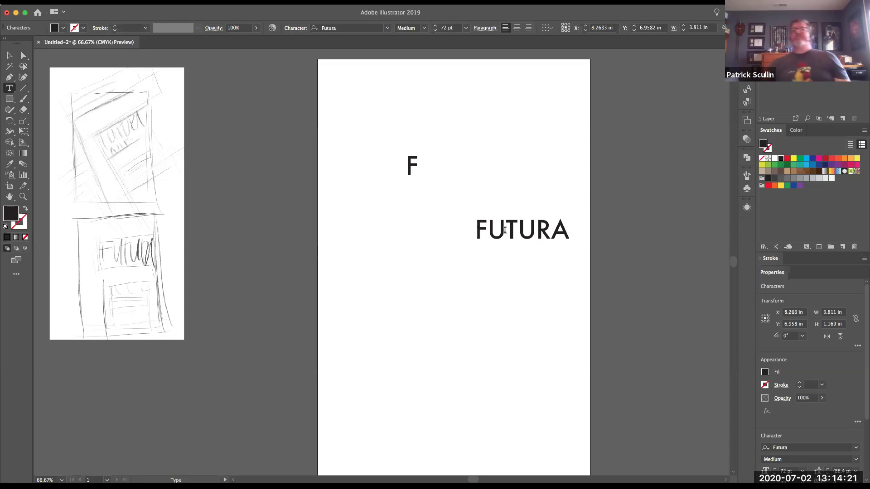
pyautogui.doubleClick(505, 230)
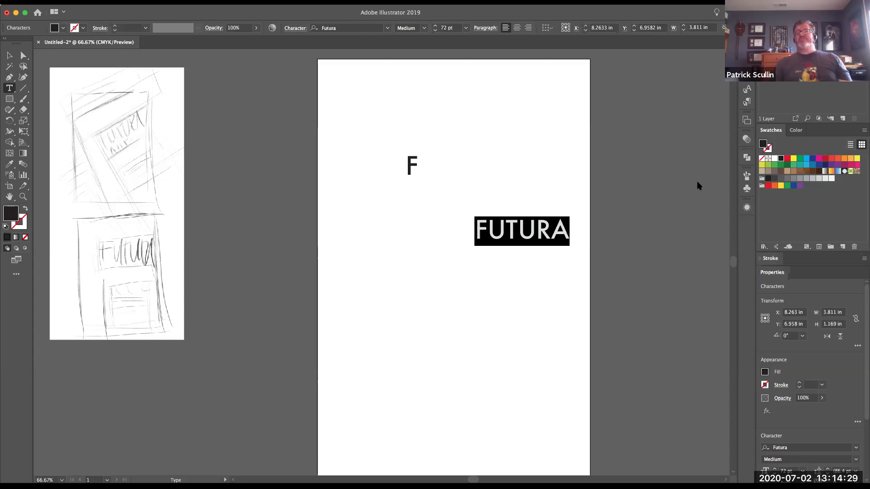
pyautogui.press('super+z')
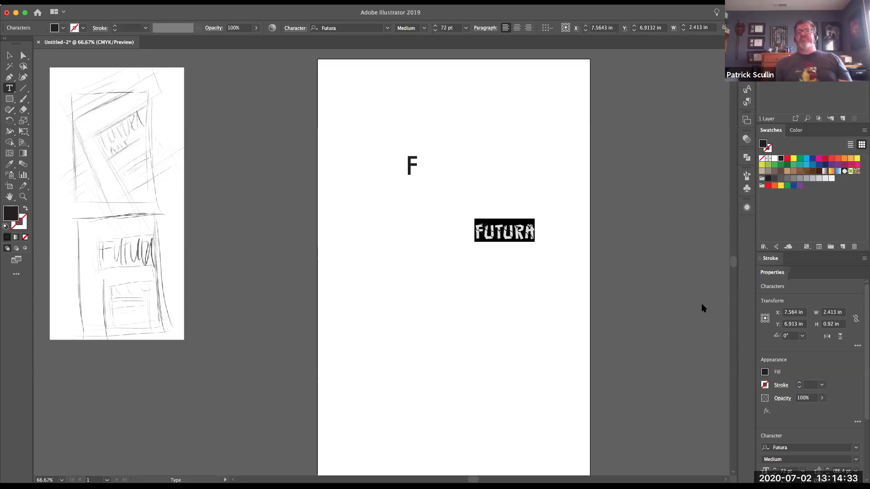
pyautogui.press('super+shift+z')
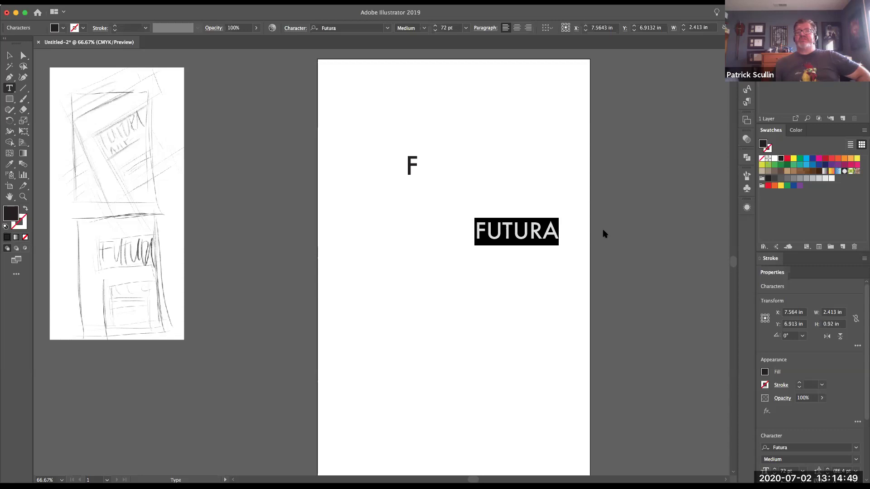
pyautogui.press('Down')
pyautogui.press('Down')
pyautogui.press('Down')
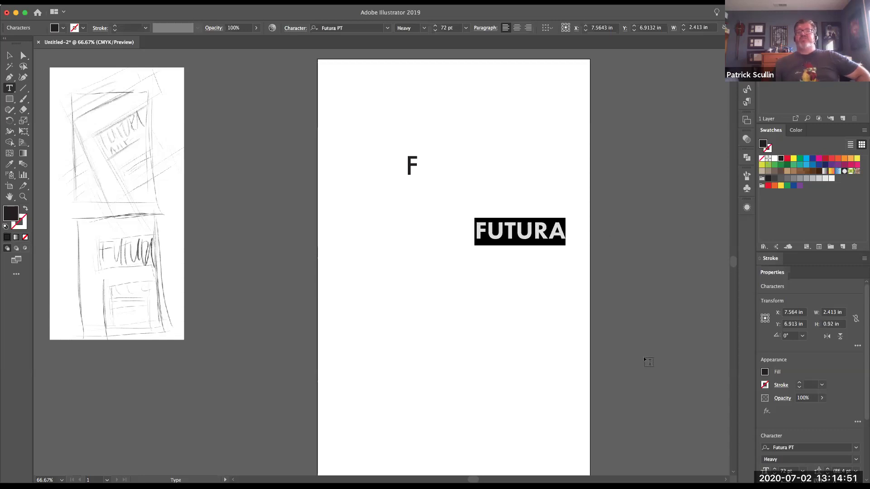
# Change the F's font style to Futura PT Heavy.
pyautogui.doubleClick(412, 164)
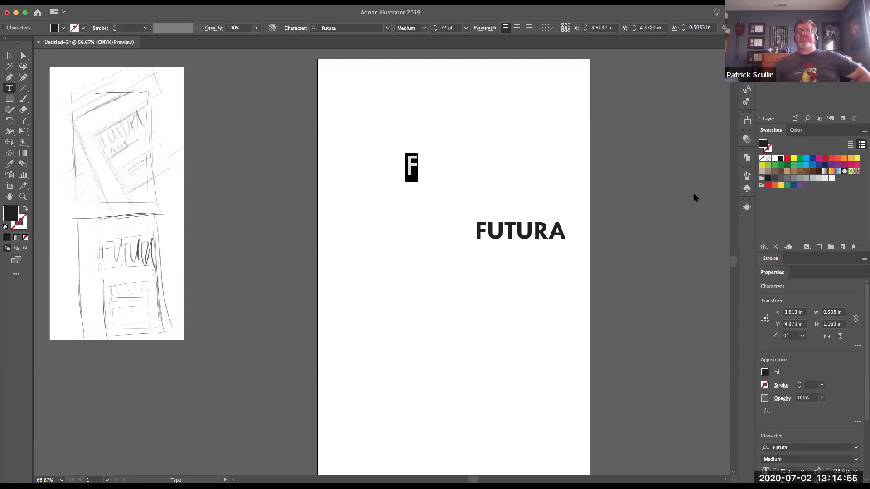
pyautogui.press('Down')
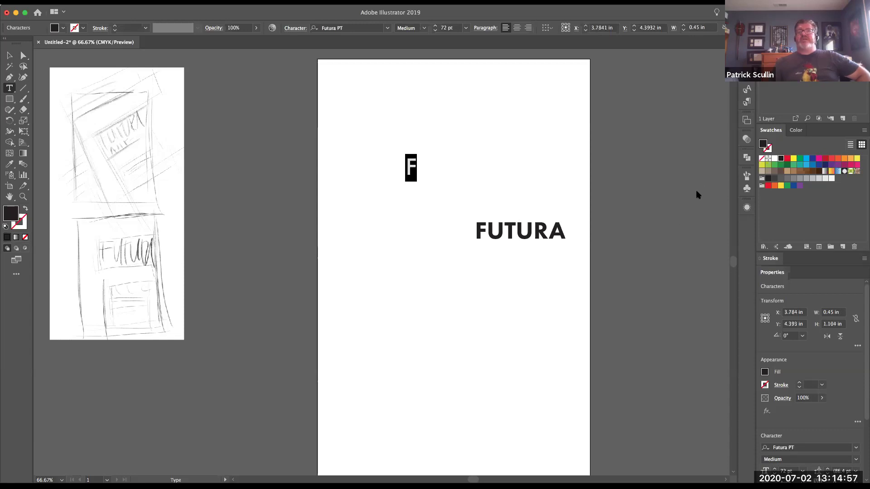
pyautogui.press('Down')
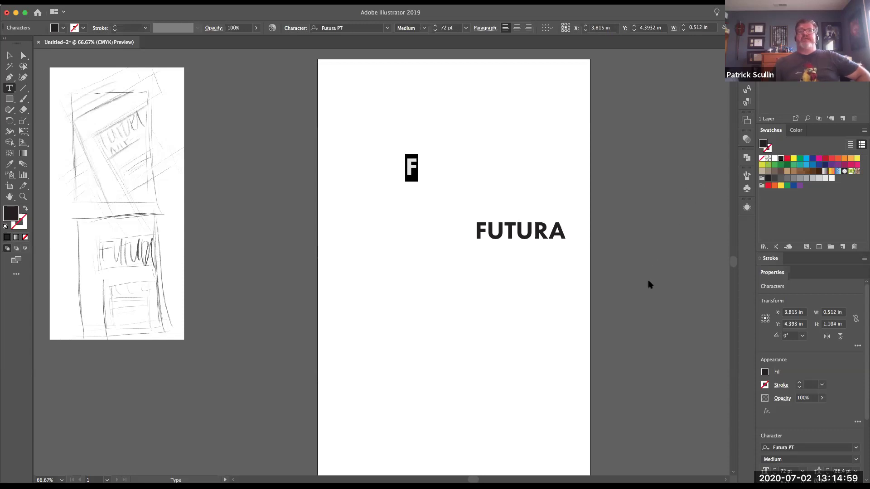
pyautogui.press('Down')
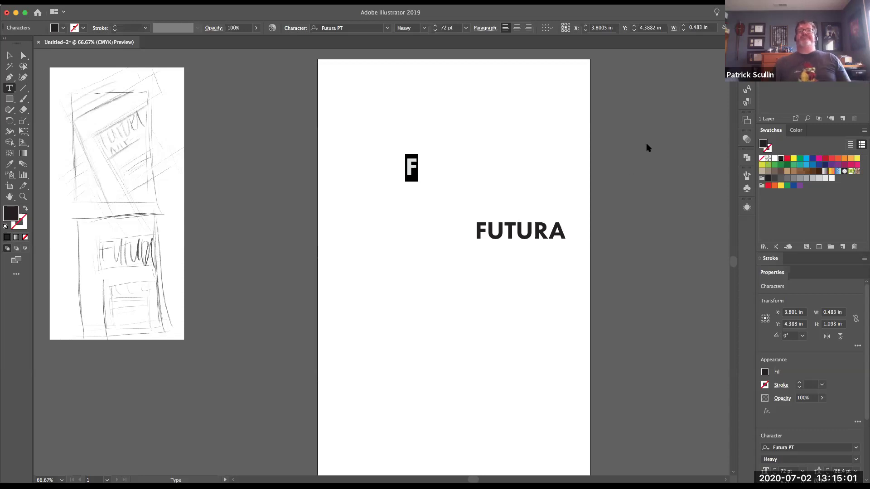
# Scale the F up hugely, to about 8.5 in wide, and zoom out to see the page.
pyautogui.click(9, 56)
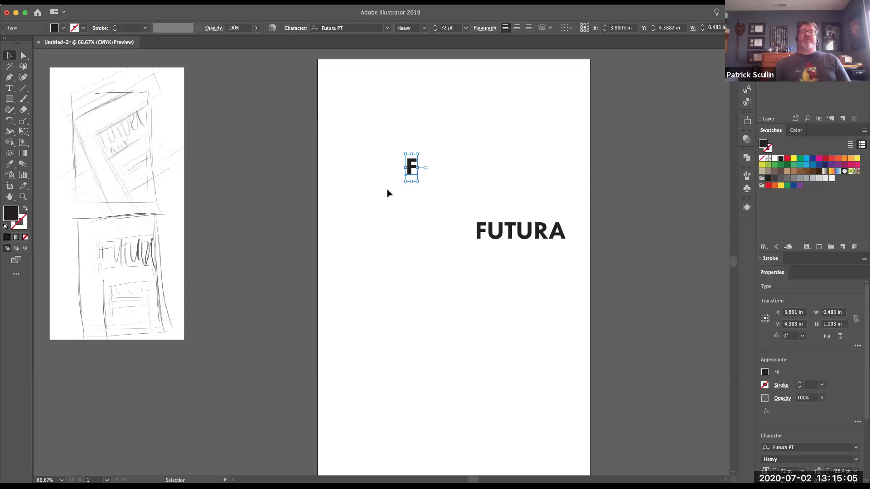
pyautogui.moveTo(423, 188); pyautogui.dragTo(608, 387)
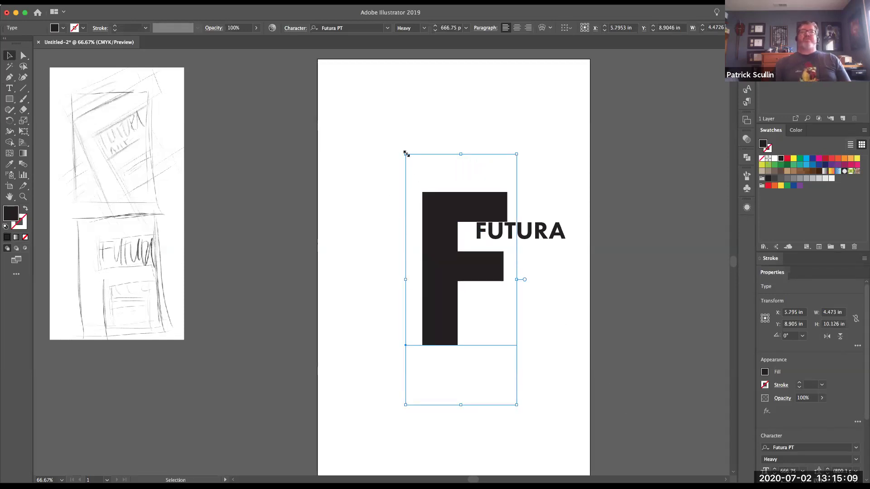
pyautogui.moveTo(405, 154); pyautogui.dragTo(354, 149)
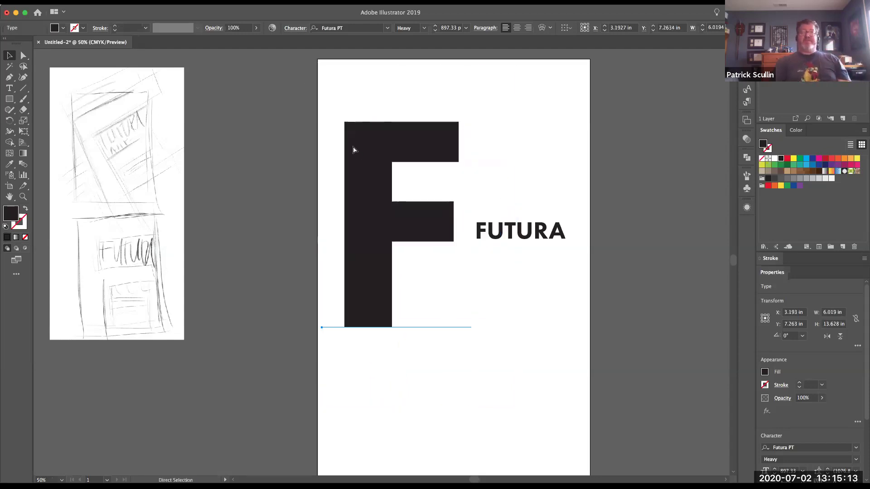
pyautogui.hotkey('ctrl', '-')
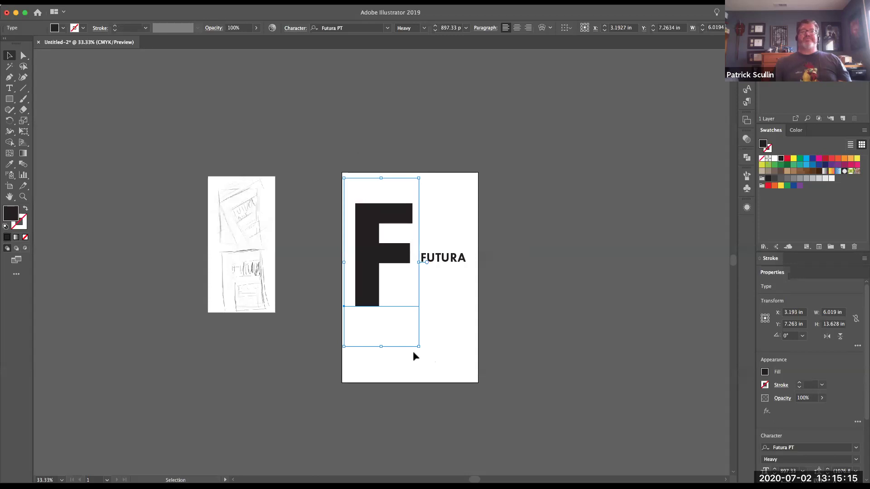
pyautogui.moveTo(417, 347); pyautogui.dragTo(419, 426)
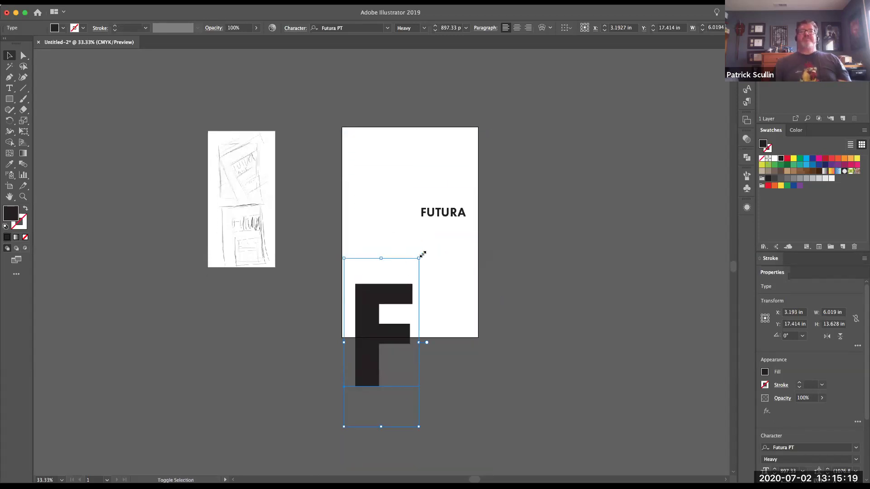
pyautogui.moveTo(420, 255); pyautogui.dragTo(514, 159)
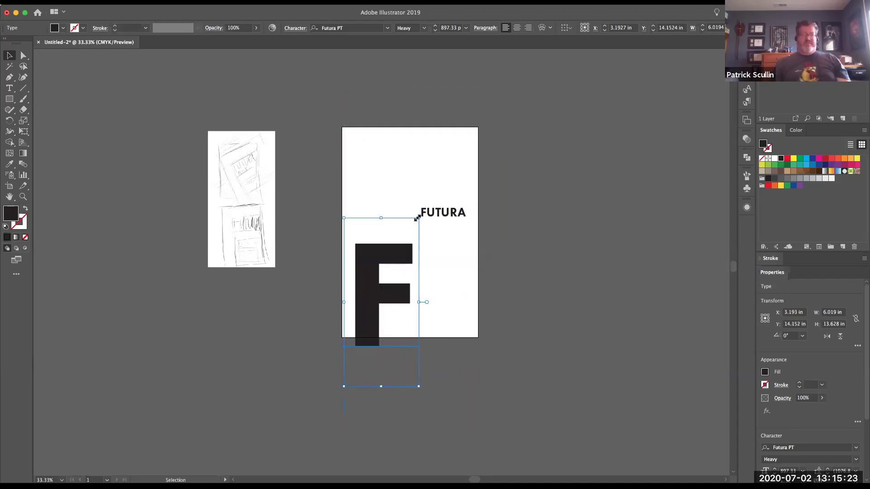
pyautogui.moveTo(418, 218); pyautogui.dragTo(516, 91)
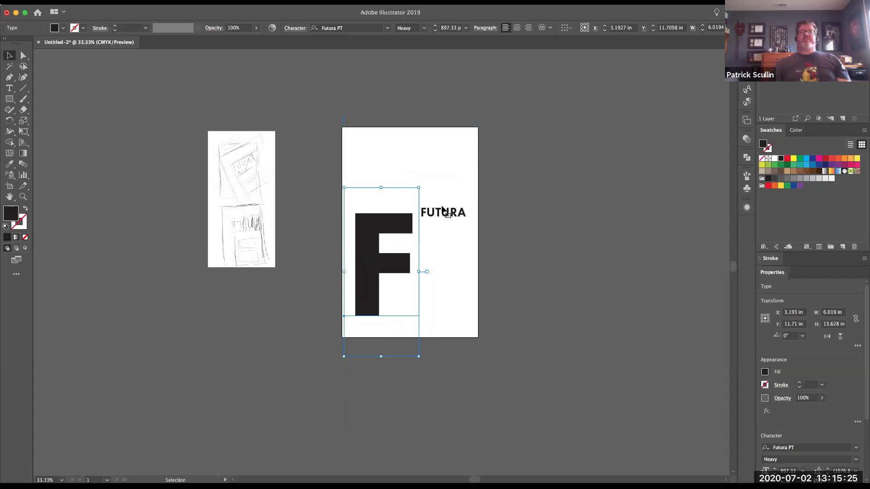
pyautogui.moveTo(418, 356); pyautogui.dragTo(449, 427)
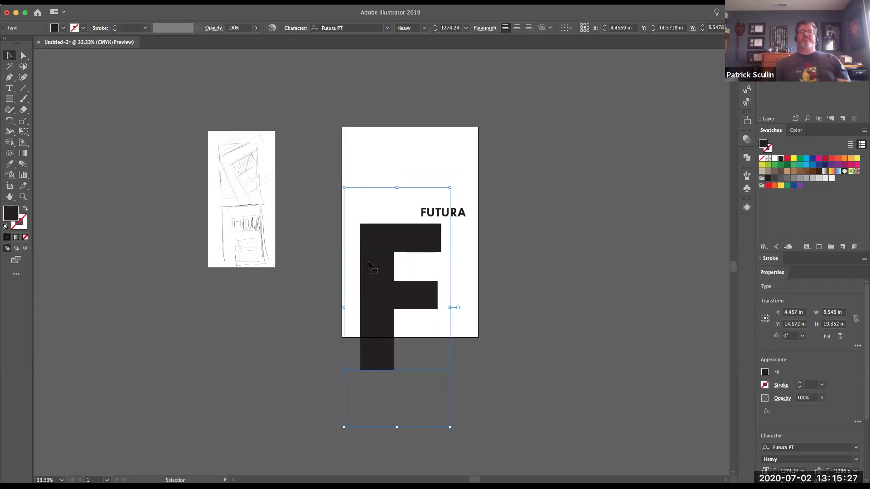
# Position the giant F over the page's left side so it bleeds off the edge.
pyautogui.moveTo(373, 258); pyautogui.dragTo(334, 151)
pyautogui.moveTo(411, 320); pyautogui.dragTo(471, 349)
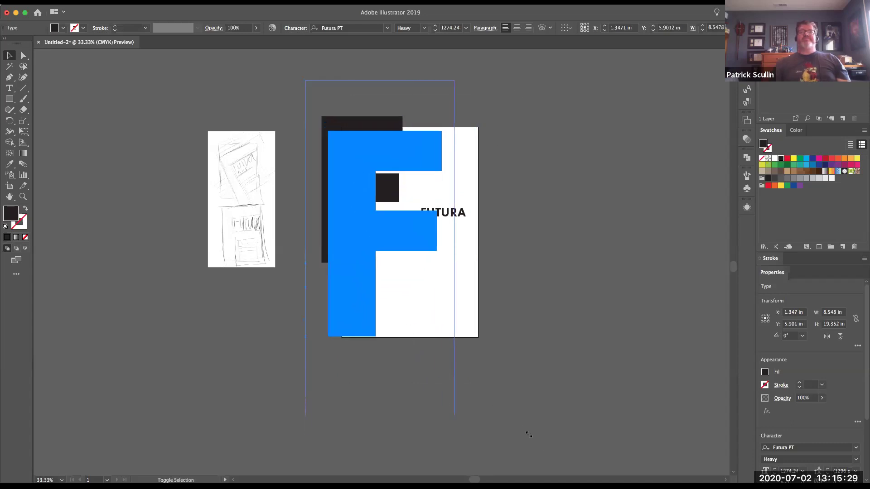
pyautogui.hotkey('ctrl', 'z')
pyautogui.hotkey('ctrl', 'z')
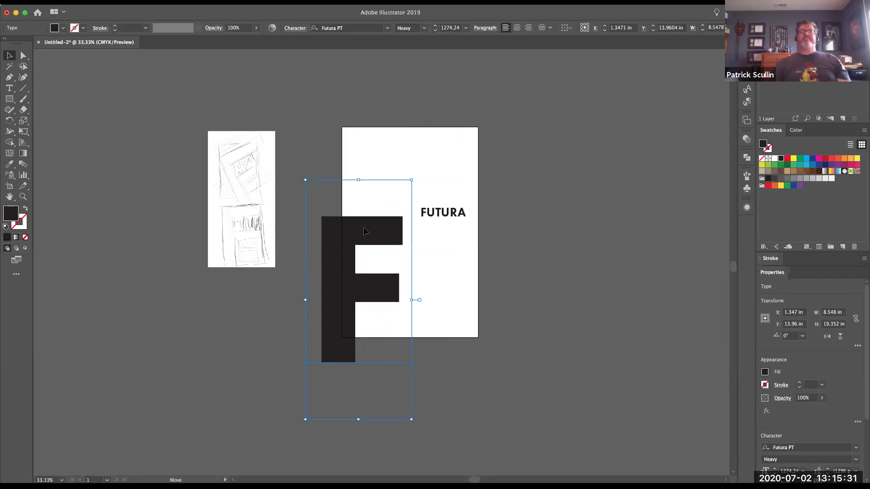
pyautogui.moveTo(346, 240); pyautogui.dragTo(399, 130)
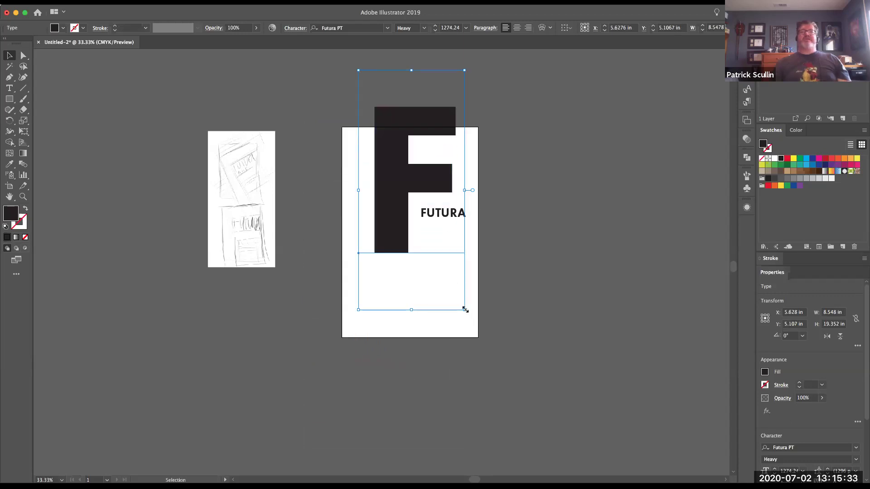
pyautogui.moveTo(465, 309); pyautogui.dragTo(499, 270)
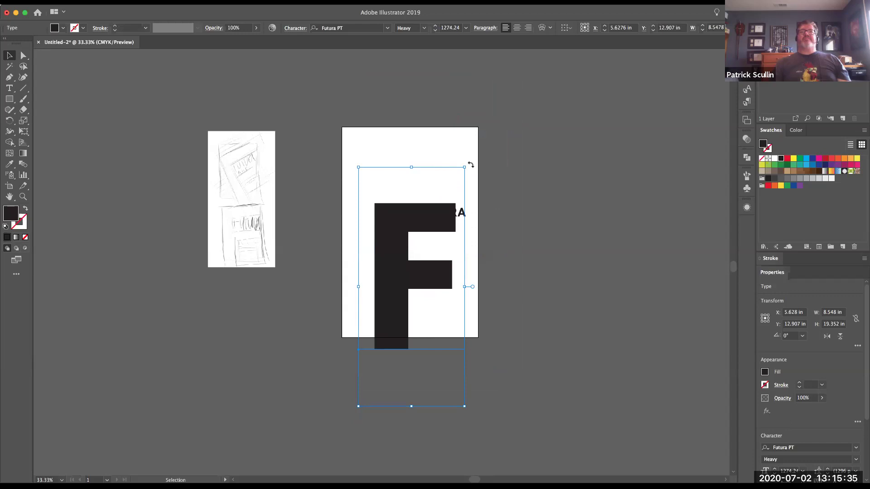
pyautogui.moveTo(463, 168); pyautogui.dragTo(522, 82)
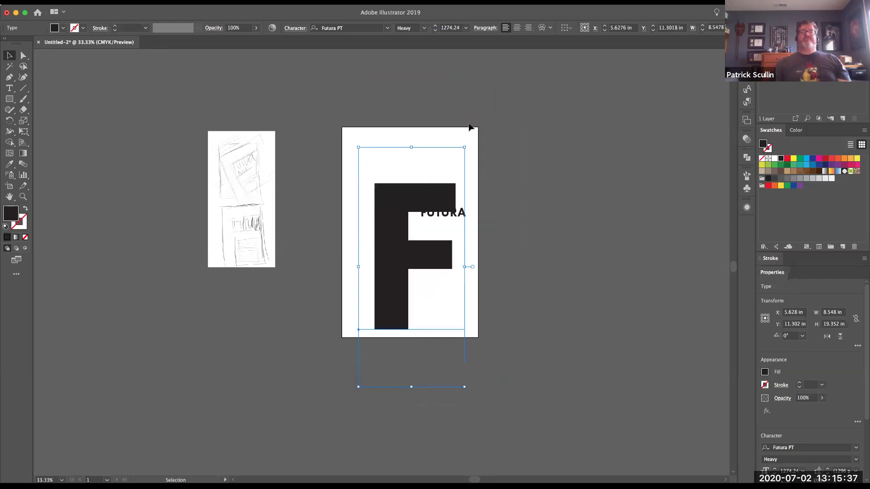
pyautogui.moveTo(400, 203); pyautogui.dragTo(352, 209)
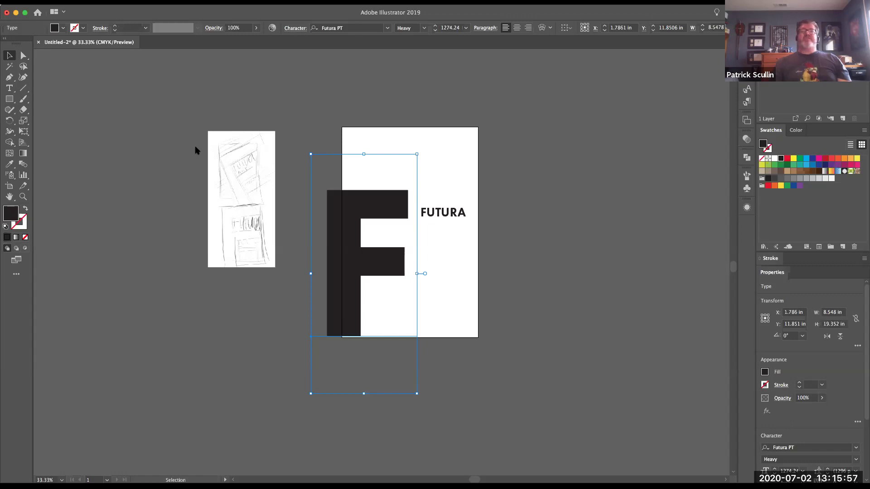
# Convert the F to outlines and scale the outlined group up.
pyautogui.press('super+shift+o')
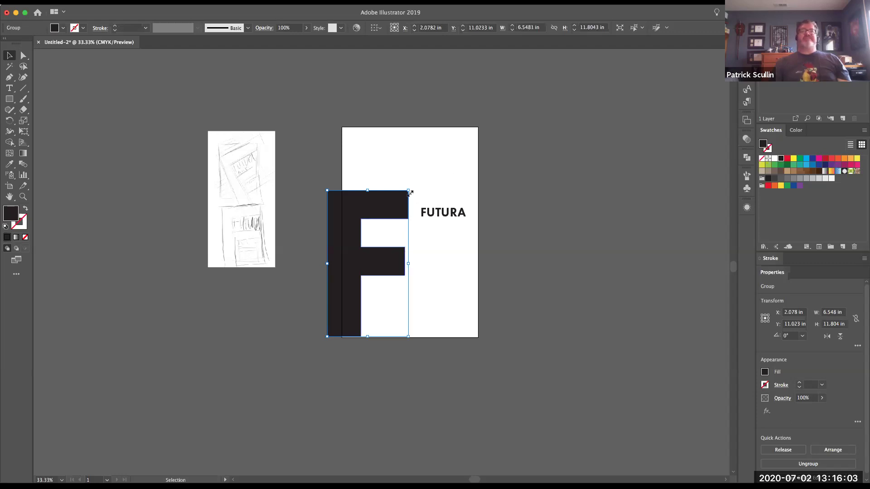
pyautogui.moveTo(408, 191); pyautogui.dragTo(455, 106)
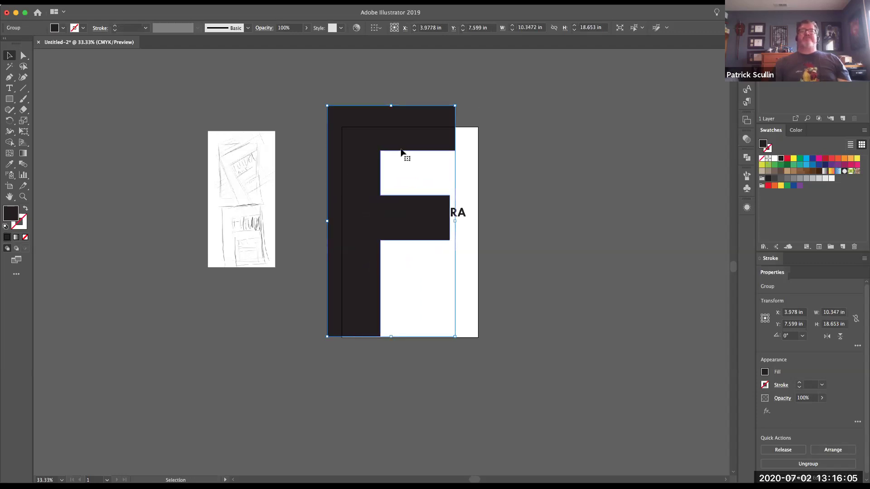
pyautogui.moveTo(344, 180); pyautogui.dragTo(356, 196)
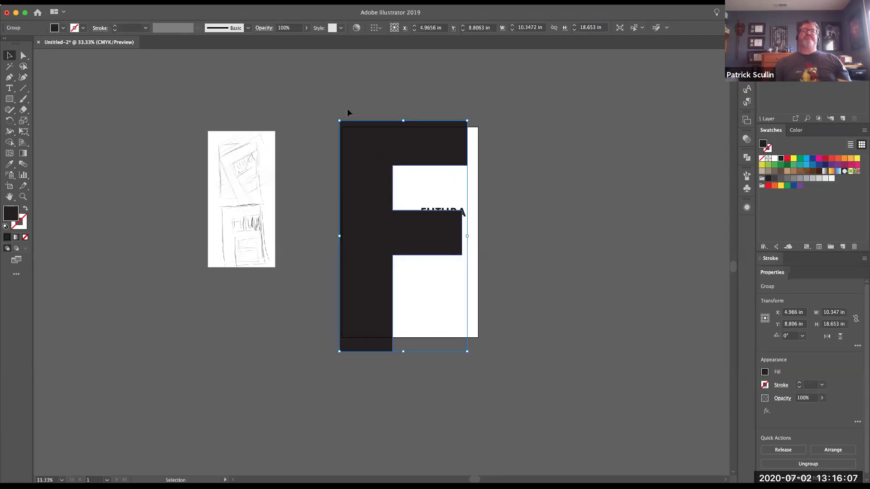
pyautogui.moveTo(339, 121); pyautogui.dragTo(294, 164)
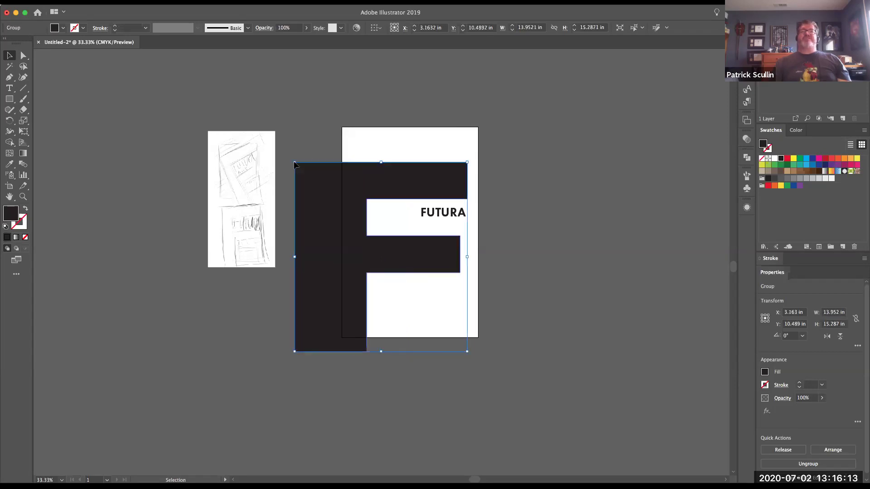
pyautogui.press('super+z')
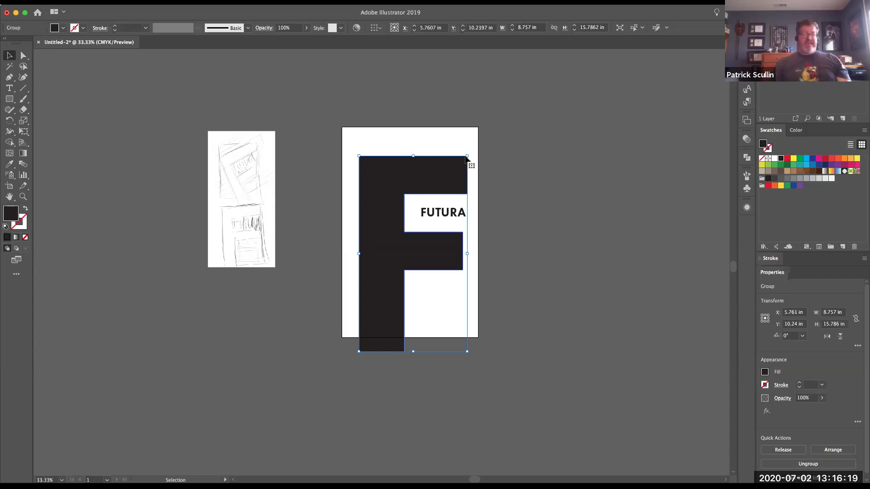
# Adjust the F's size and position, then tilt it to about 21.7°.
pyautogui.moveTo(467, 155); pyautogui.dragTo(488, 148)
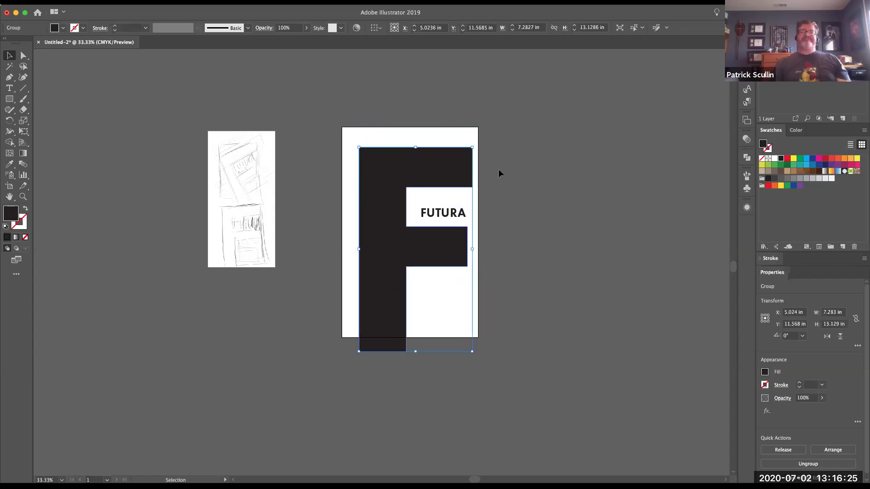
pyautogui.moveTo(384, 168); pyautogui.dragTo(368, 169)
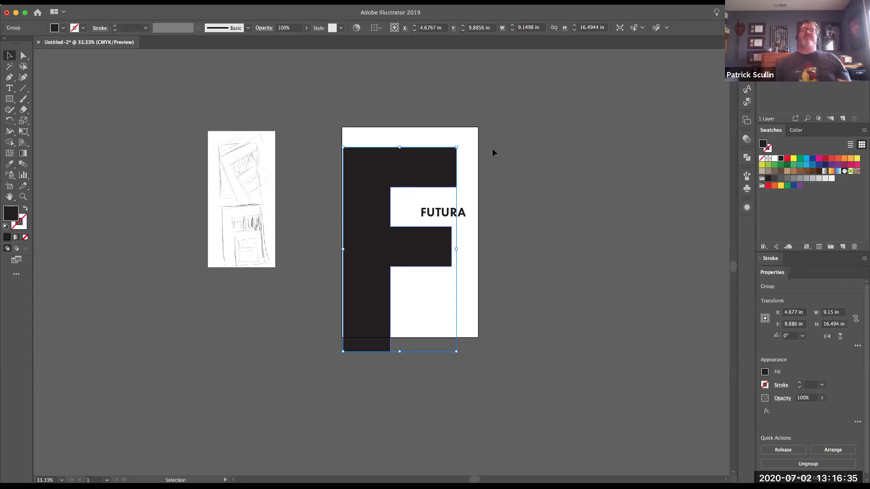
pyautogui.moveTo(457, 142); pyautogui.dragTo(416, 115)
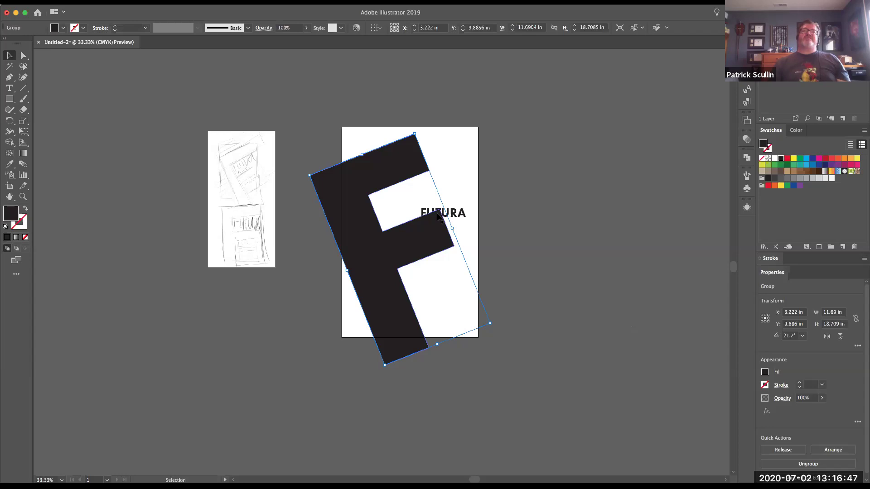
# Nudge the tilted F into place and scale it up to about 12.11 × 19.38 in.
pyautogui.moveTo(373, 166); pyautogui.dragTo(379, 167)
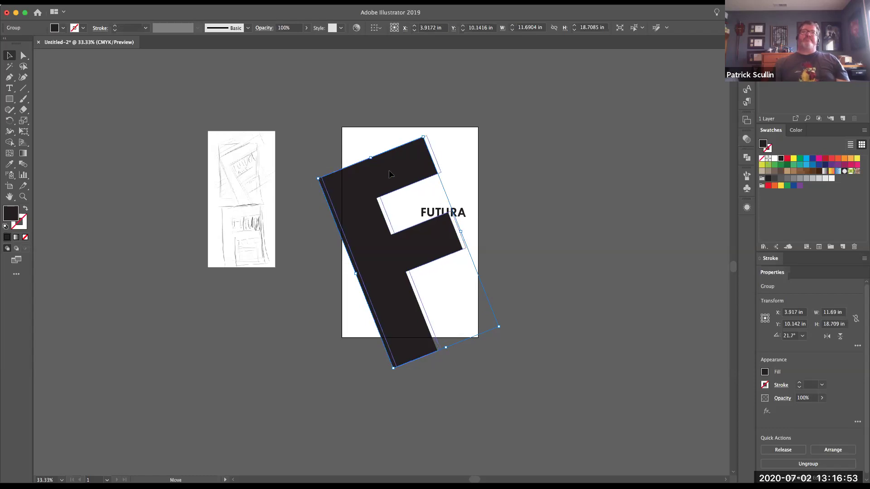
pyautogui.moveTo(388, 170); pyautogui.dragTo(389, 176)
pyautogui.click(331, 244)
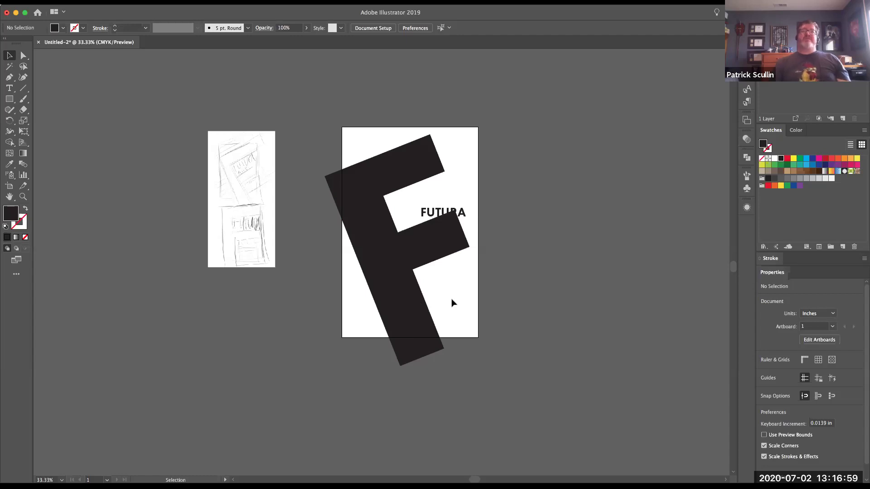
pyautogui.click(380, 177)
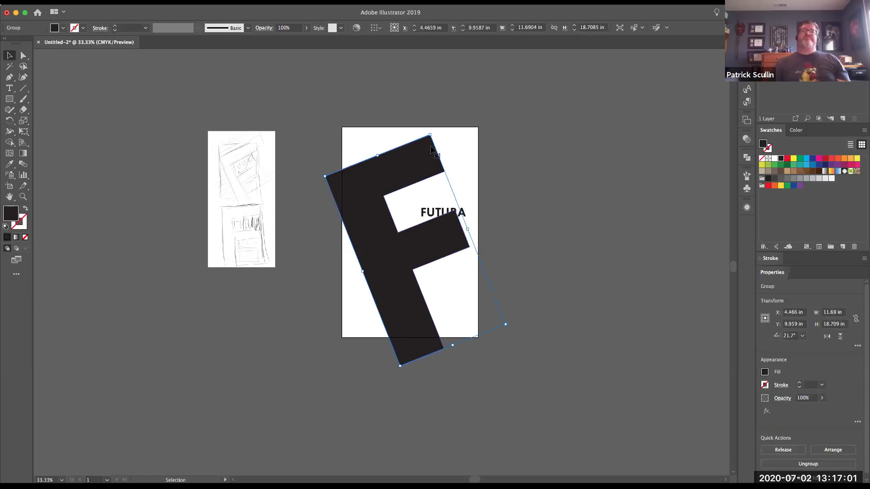
pyautogui.moveTo(430, 134); pyautogui.dragTo(404, 146)
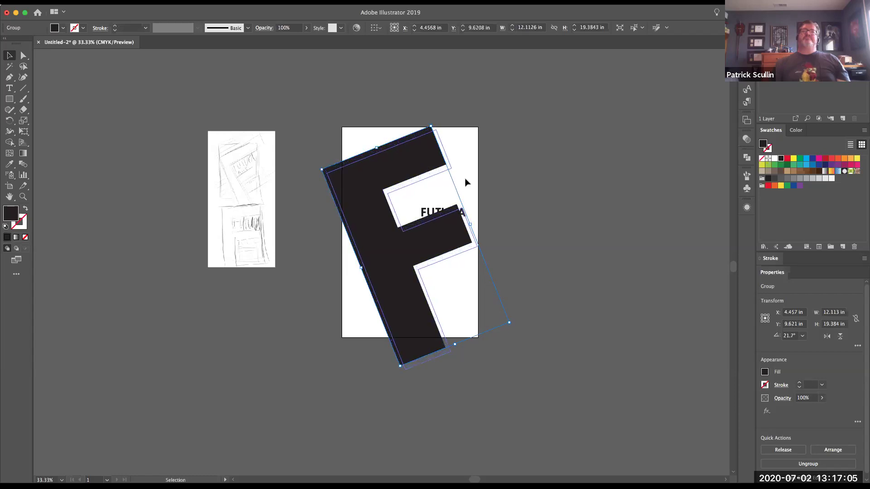
pyautogui.click(498, 195)
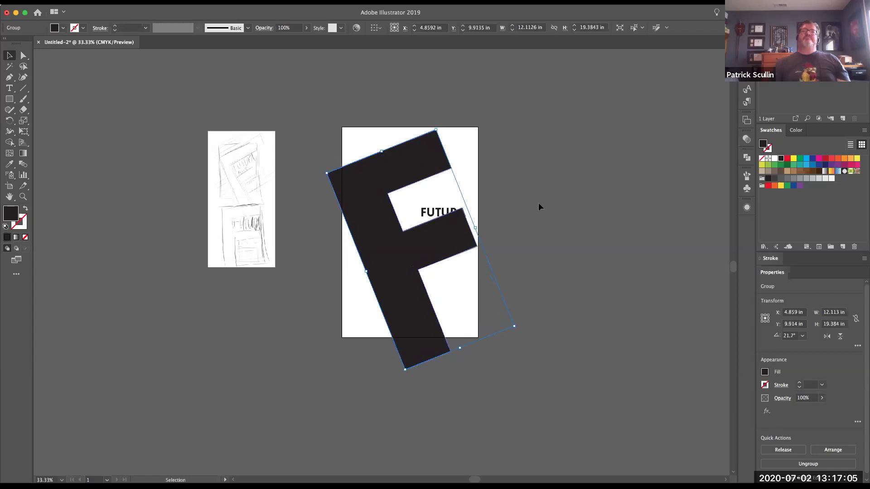
# Drag the top arm's end anchors to extend it past the right page edge.
pyautogui.click(24, 56)
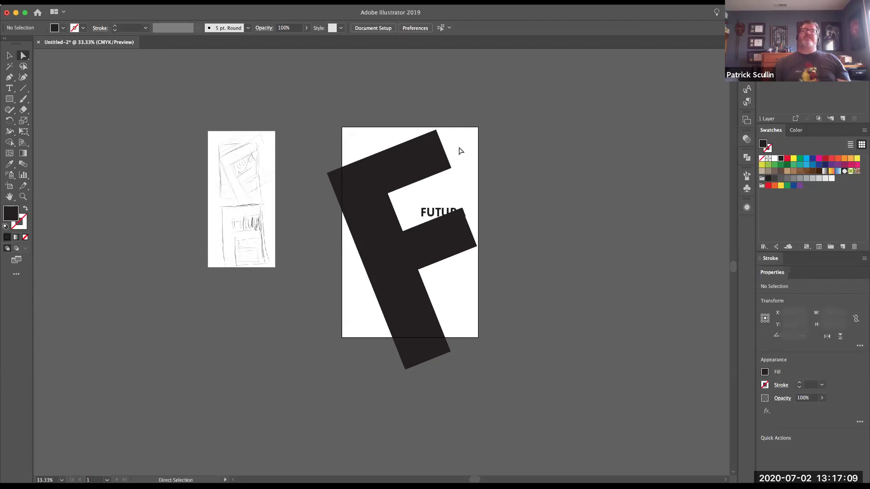
pyautogui.click(436, 131)
pyautogui.press('super')
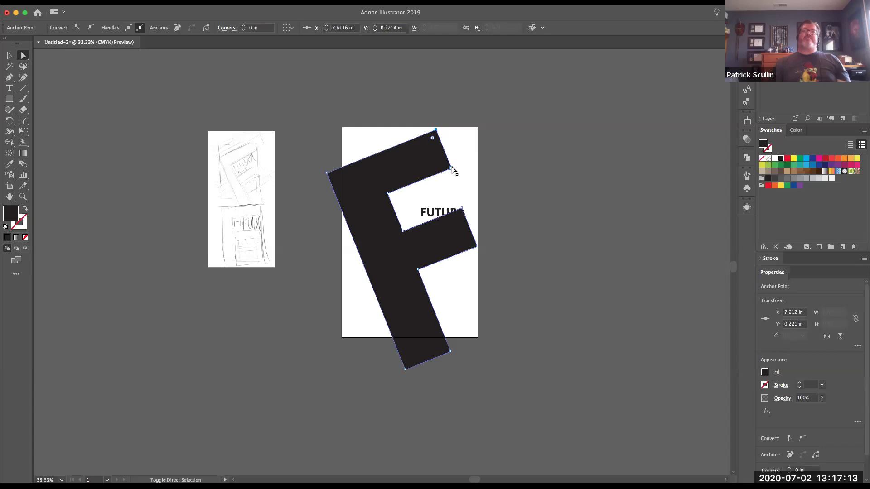
pyautogui.keyDown('shift'); pyautogui.click(451, 168); pyautogui.keyUp('shift')
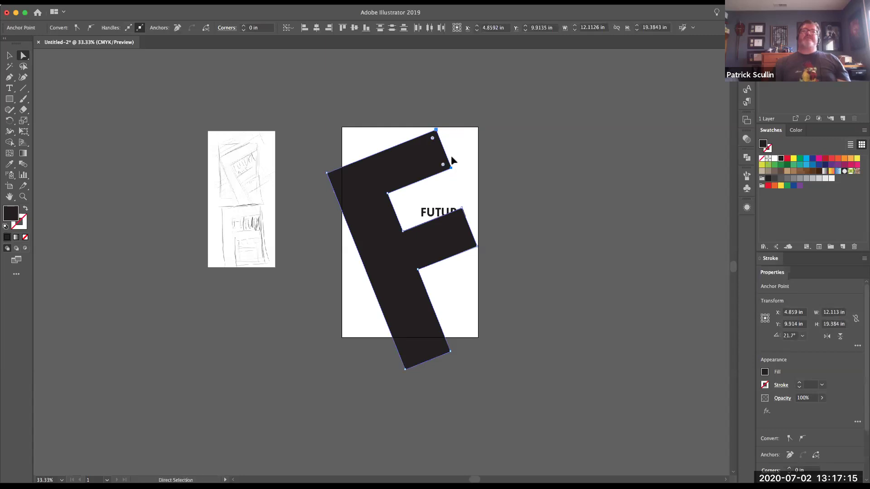
pyautogui.moveTo(452, 170); pyautogui.dragTo(510, 143)
pyautogui.moveTo(510, 143); pyautogui.dragTo(510, 142)
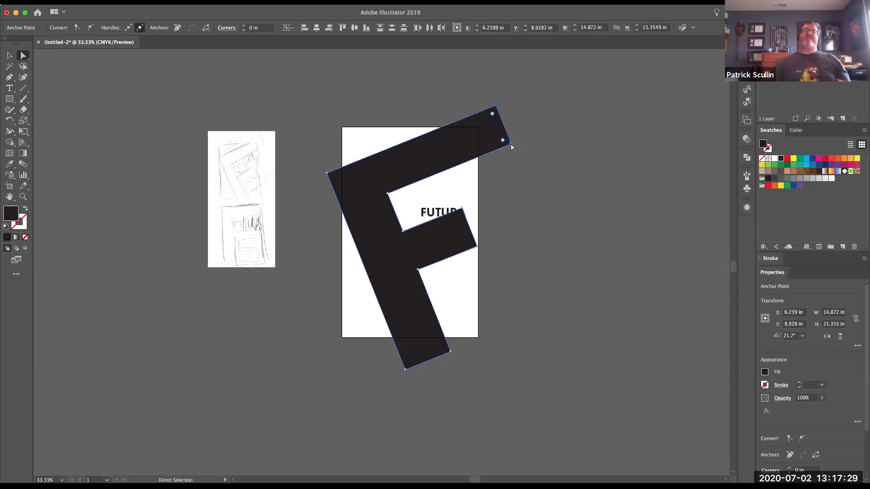
# Stretch the middle arm past the right page edge and move 'FUTURA' off the page.
pyautogui.click(492, 245)
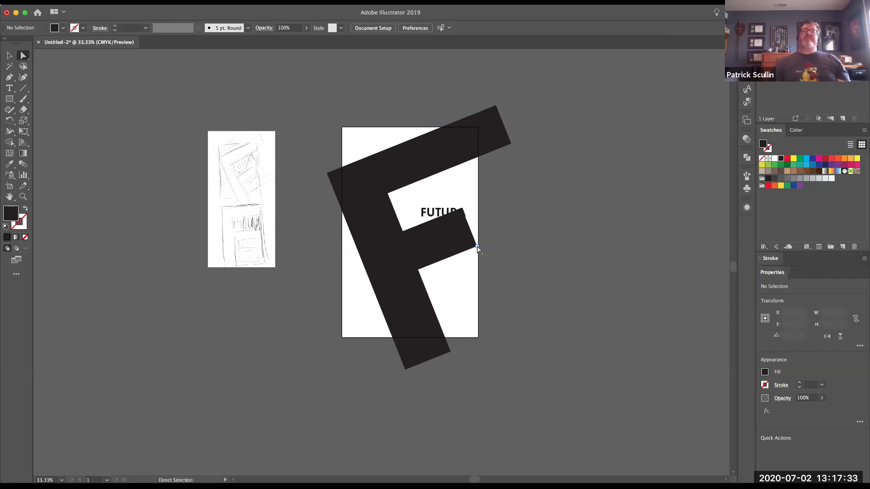
pyautogui.click(478, 248)
pyautogui.keyDown('shift'); pyautogui.click(462, 209); pyautogui.keyUp('shift')
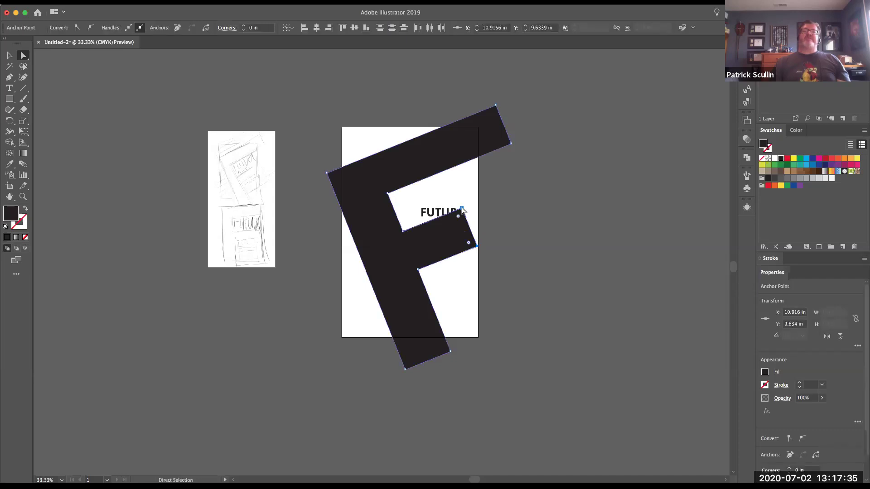
pyautogui.moveTo(479, 249); pyautogui.dragTo(512, 232)
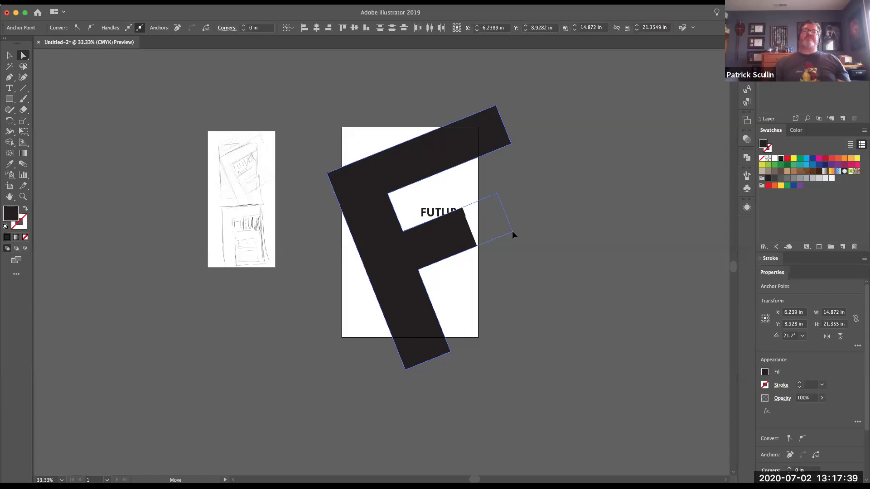
pyautogui.moveTo(512, 232); pyautogui.dragTo(513, 232)
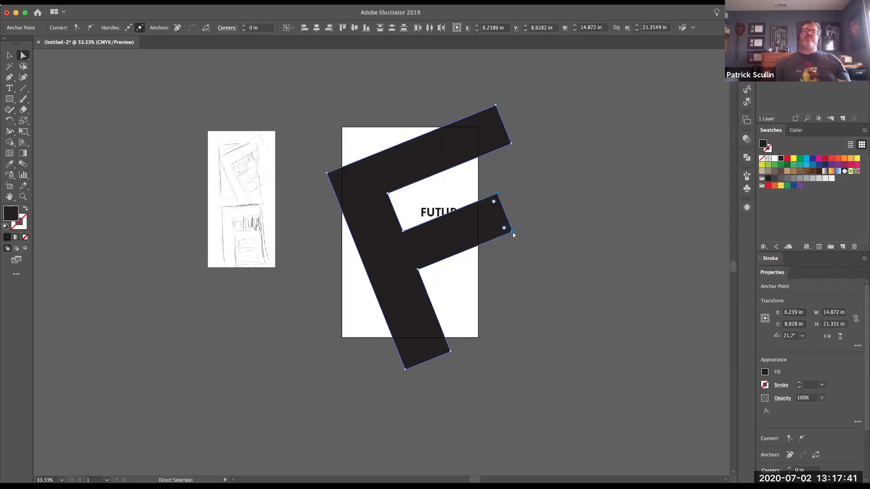
pyautogui.click(515, 286)
pyautogui.moveTo(430, 213); pyautogui.dragTo(523, 282)
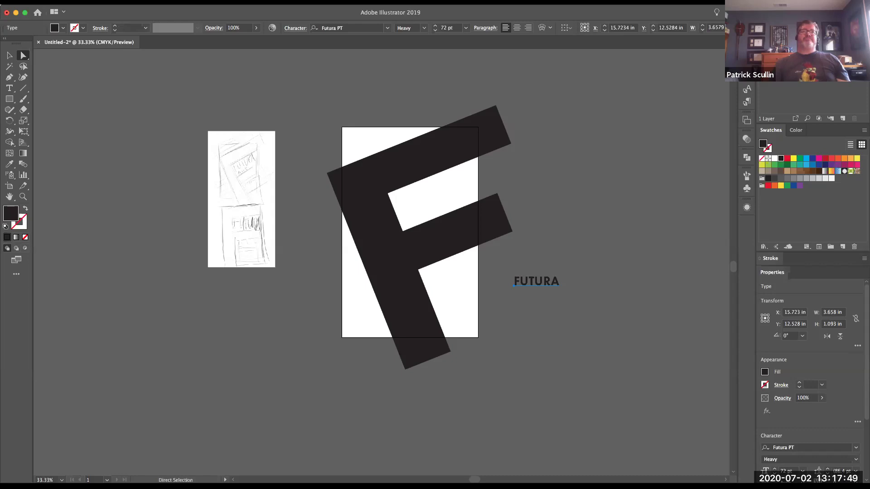
# Preview the poster full-screen, then nudge the F up and right to X 6.44 in, Y 8.562 in.
pyautogui.hotkey('shift', 'f')
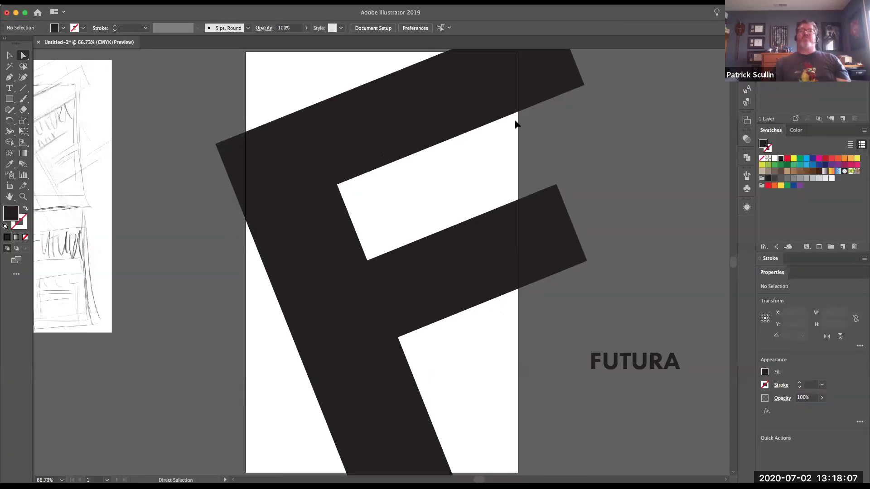
pyautogui.press('super+minus')
pyautogui.press('super+minus')
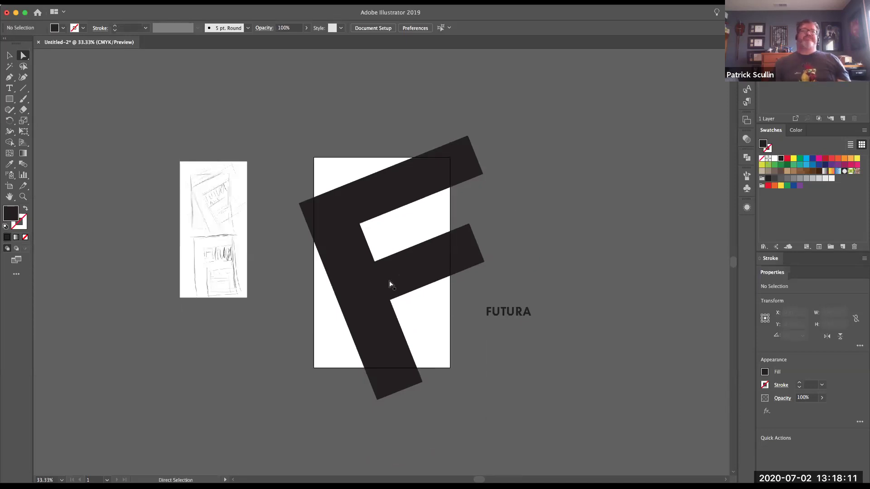
pyautogui.click(11, 57)
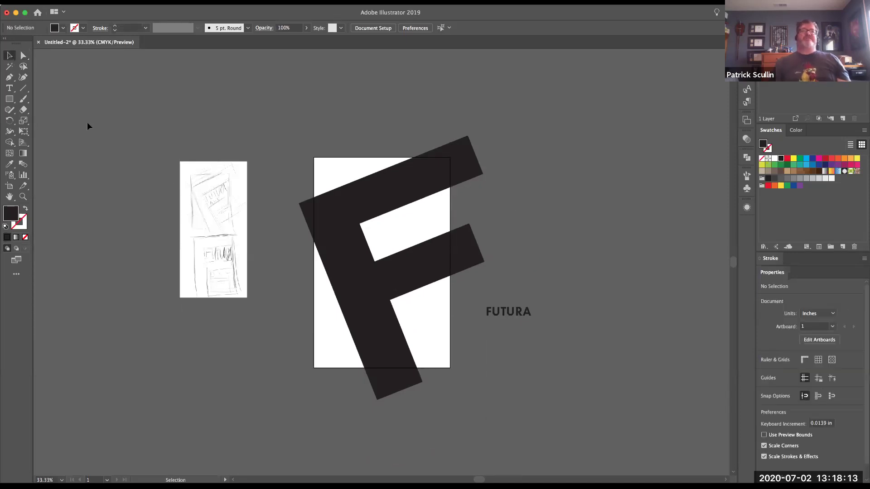
pyautogui.click(365, 290)
pyautogui.moveTo(366, 290); pyautogui.dragTo(368, 285)
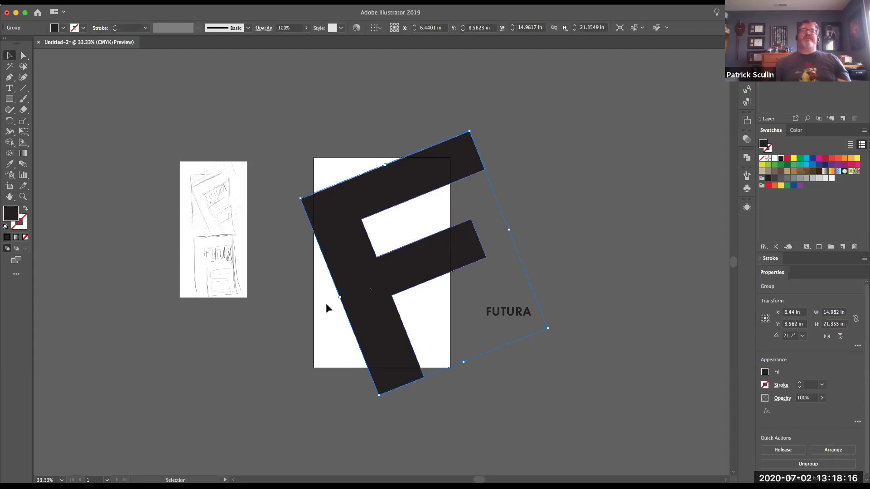
pyautogui.click(534, 213)
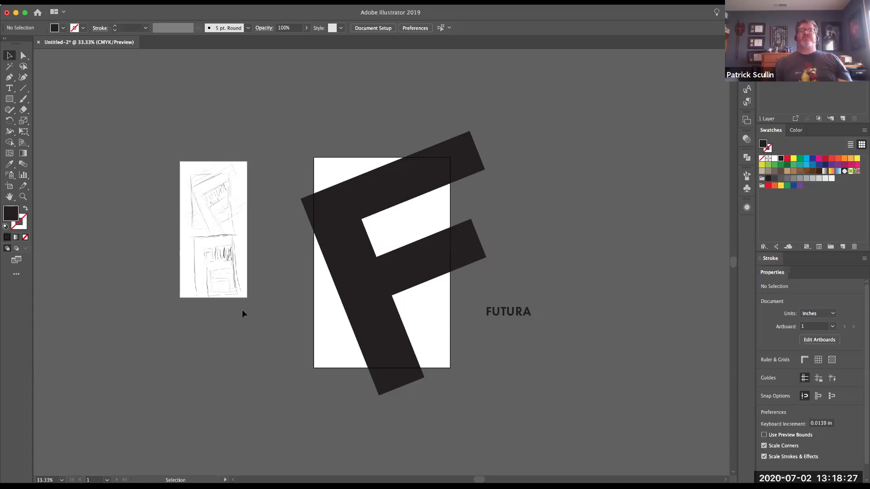
pyautogui.press('super+apostrophe')
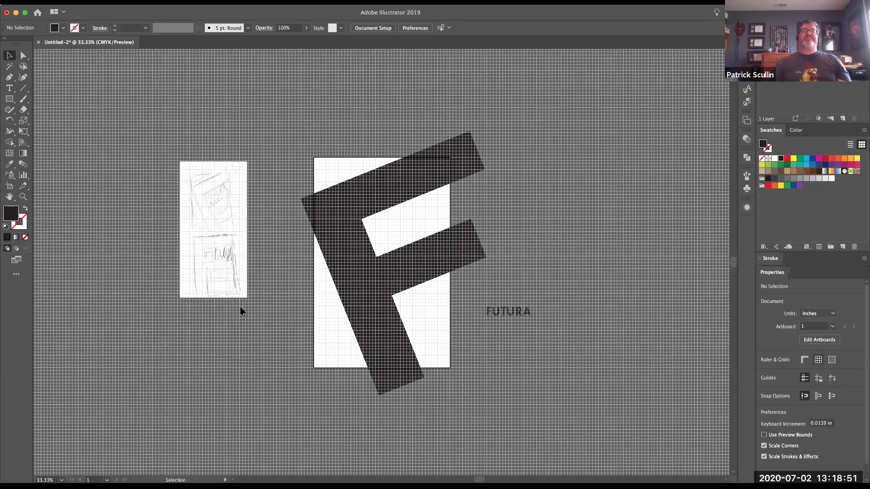
pyautogui.press('super+apostrophe')
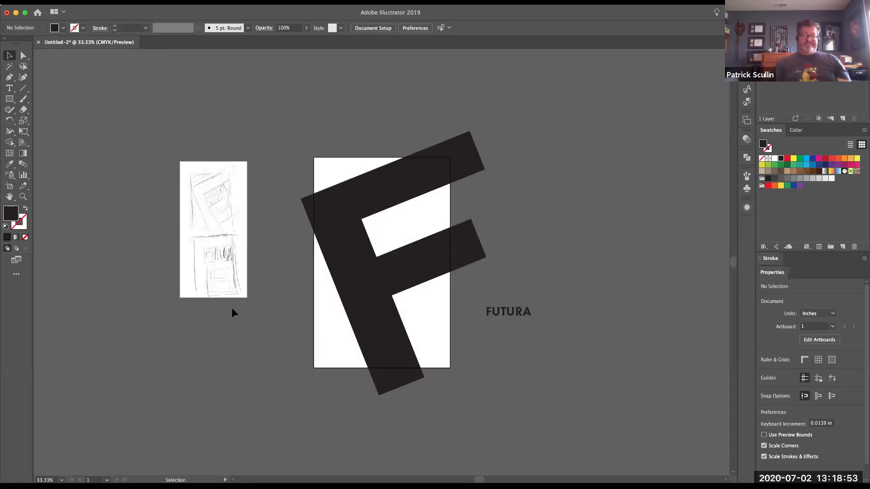
pyautogui.press('super+equal')
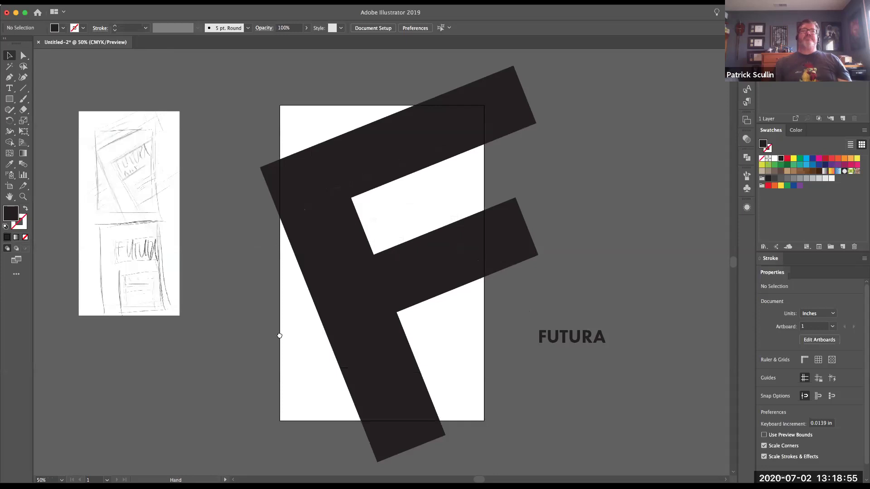
# Move 'FUTURA' into the F's upper counter and tilt it to match the letter.
pyautogui.scroll(-1, 279, 335)
pyautogui.hscroll(1, 279, 335)
pyautogui.click(545, 327)
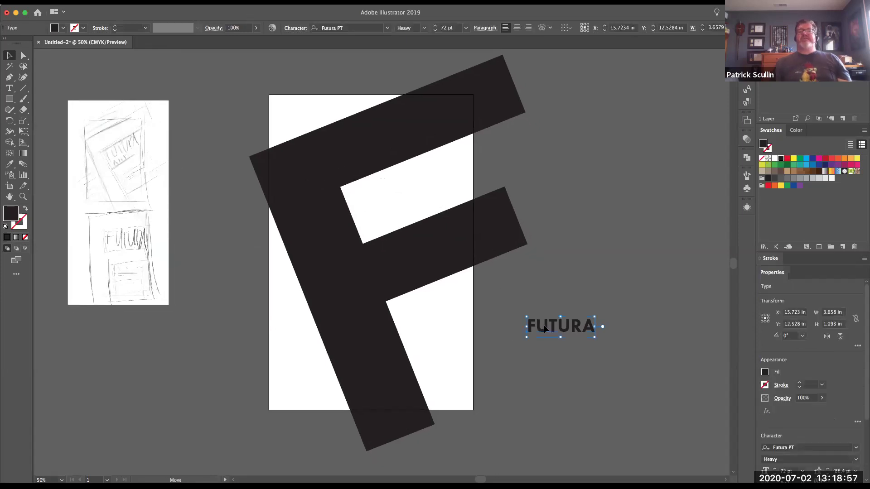
pyautogui.moveTo(545, 327); pyautogui.dragTo(433, 204)
pyautogui.moveTo(476, 173); pyautogui.dragTo(474, 145)
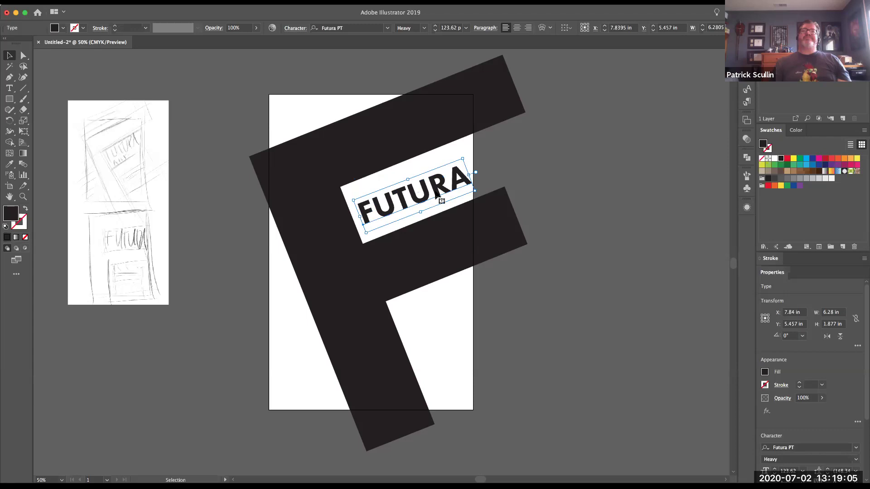
pyautogui.moveTo(402, 204); pyautogui.dragTo(393, 185)
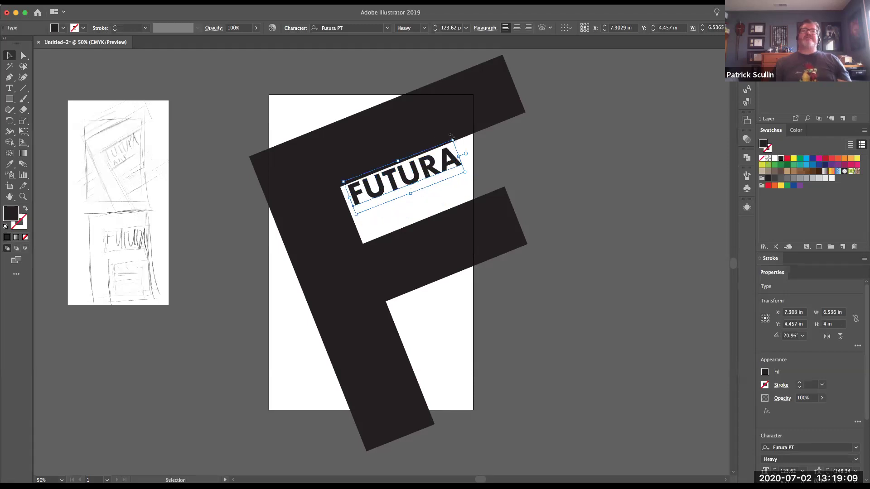
pyautogui.moveTo(452, 135); pyautogui.dragTo(460, 134)
# Enlarge the tilted 'FUTURA' so it fills the counter.
pyautogui.click(465, 226)
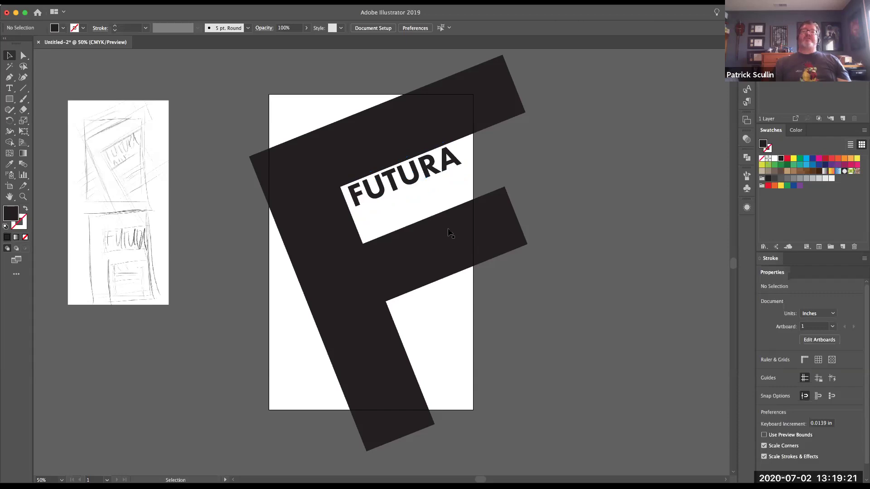
pyautogui.click(403, 193)
pyautogui.moveTo(469, 172); pyautogui.dragTo(466, 183)
pyautogui.doubleClick(389, 192)
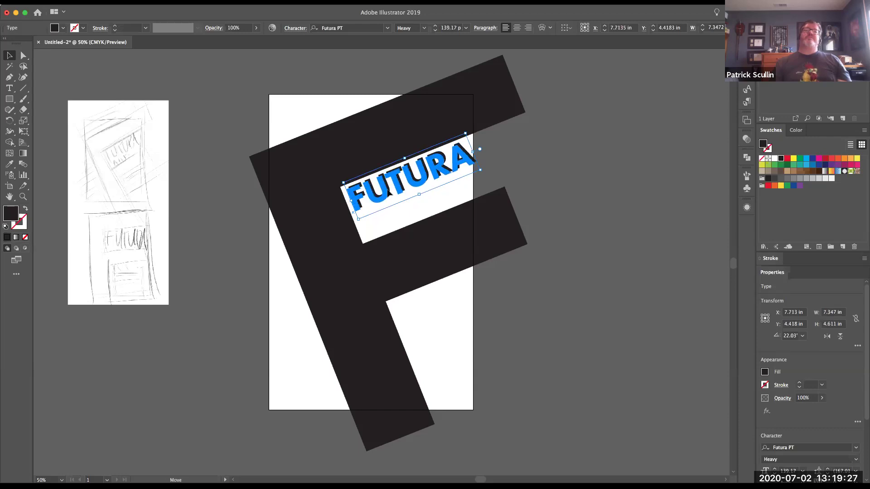
pyautogui.press('Escape')
pyautogui.click(600, 167)
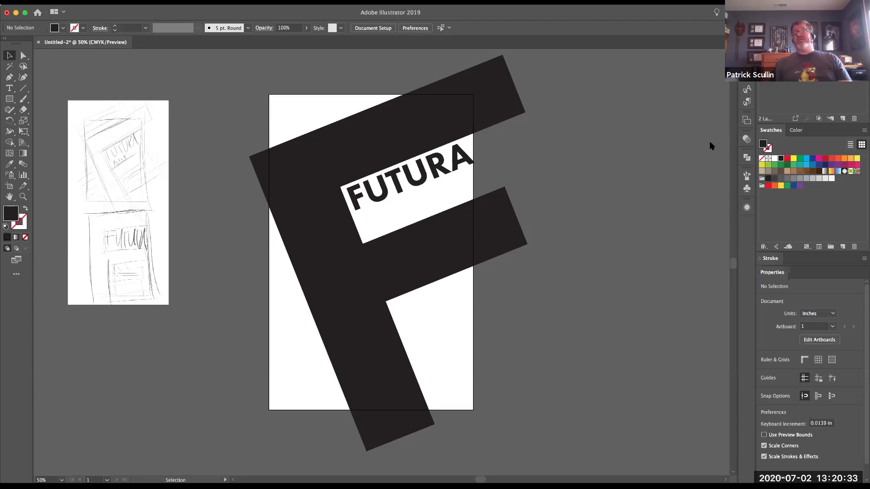
pyautogui.moveTo(536, 292); pyautogui.dragTo(395, 287)
pyautogui.click(9, 188)
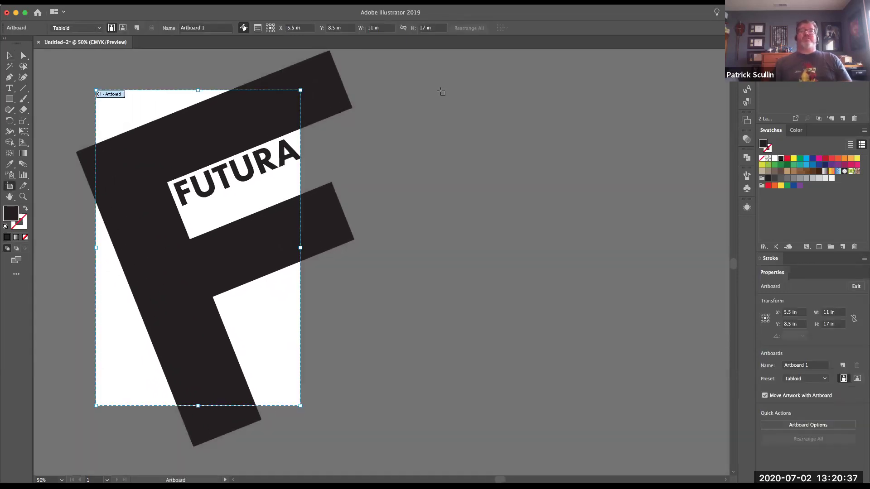
pyautogui.moveTo(417, 87)
pyautogui.mouseDown()
pyautogui.moveTo(476, 326)
pyautogui.moveTo(640, 404)
pyautogui.moveTo(639, 428)
pyautogui.moveTo(638, 407)
pyautogui.mouseUp()
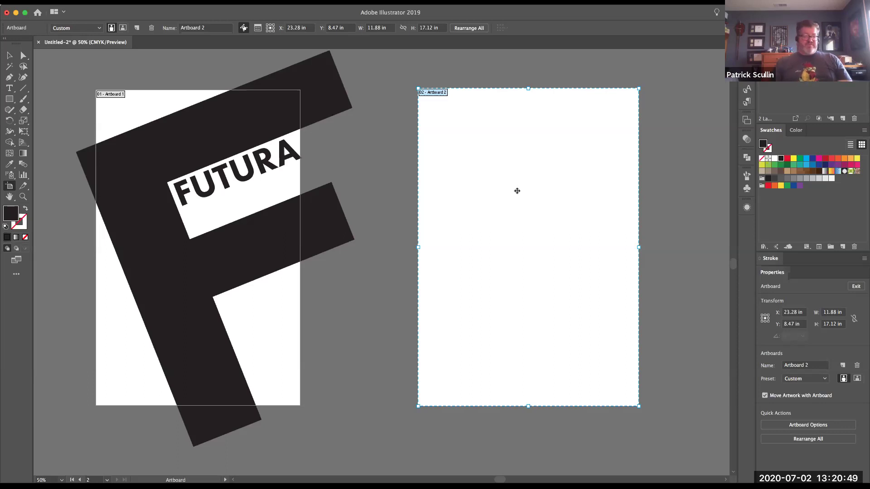
pyautogui.click(9, 55)
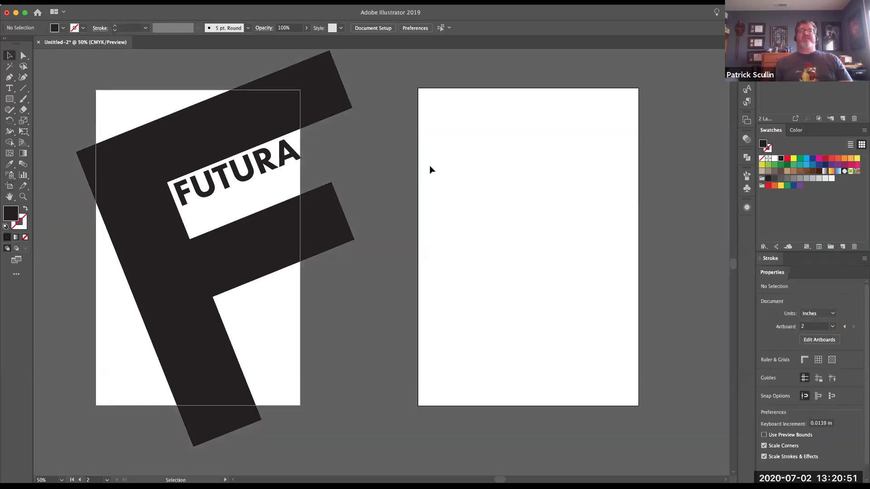
pyautogui.press('super+z')
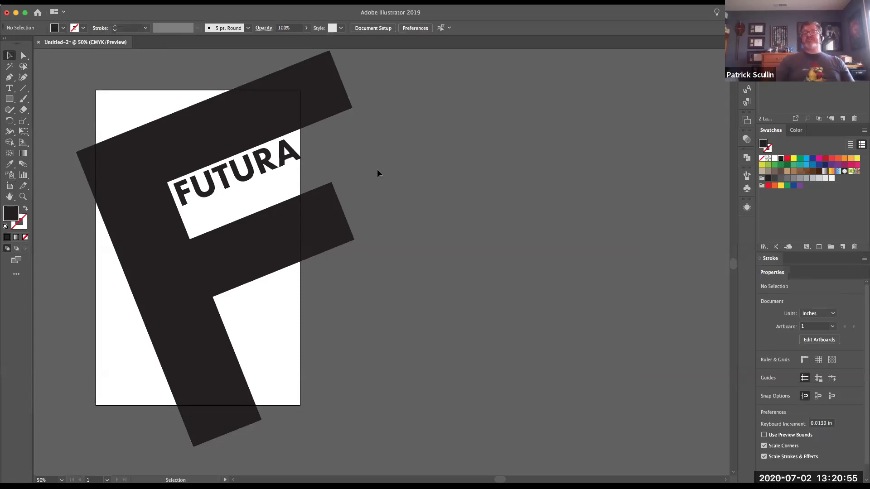
pyautogui.moveTo(330, 226); pyautogui.dragTo(430, 226)
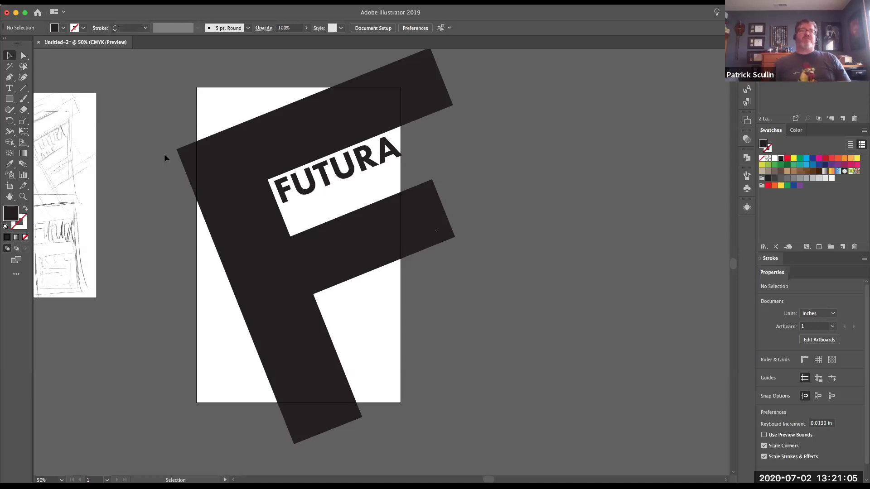
# Draw a text frame right of the poster page and type the alphabet AaBbCc…YyZz.
pyautogui.click(9, 88)
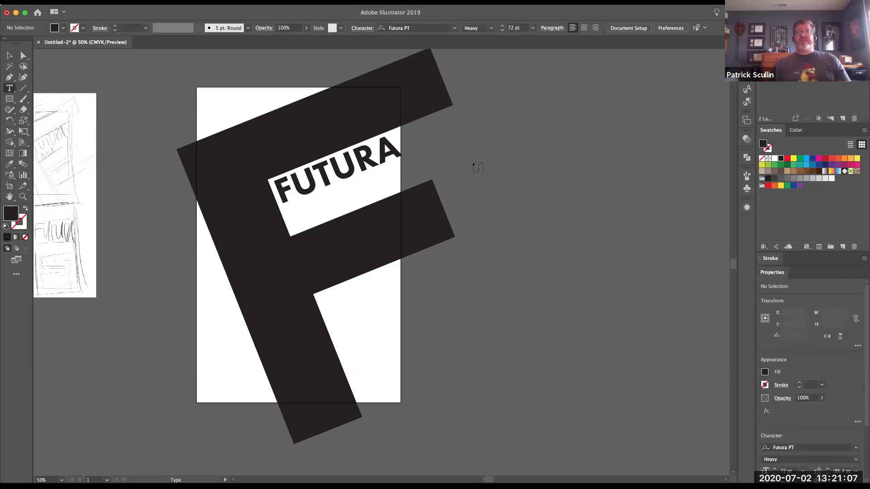
pyautogui.moveTo(478, 163); pyautogui.dragTo(410, 163)
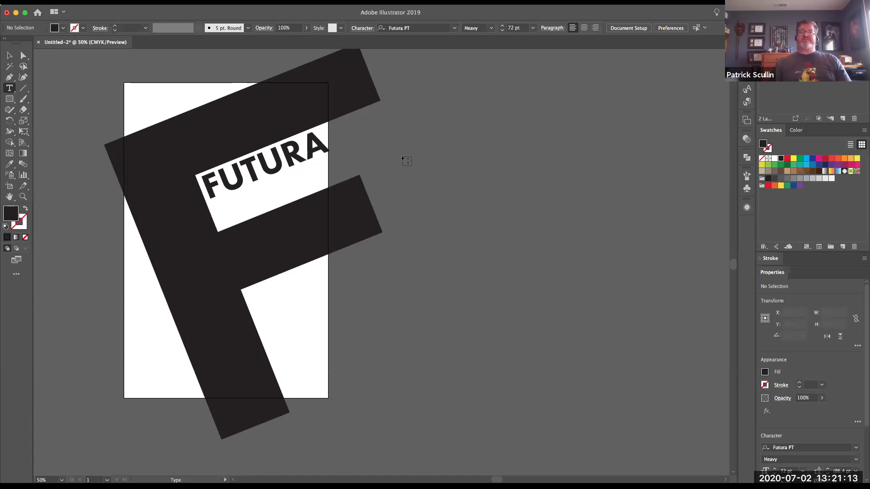
pyautogui.moveTo(420, 193); pyautogui.dragTo(581, 257)
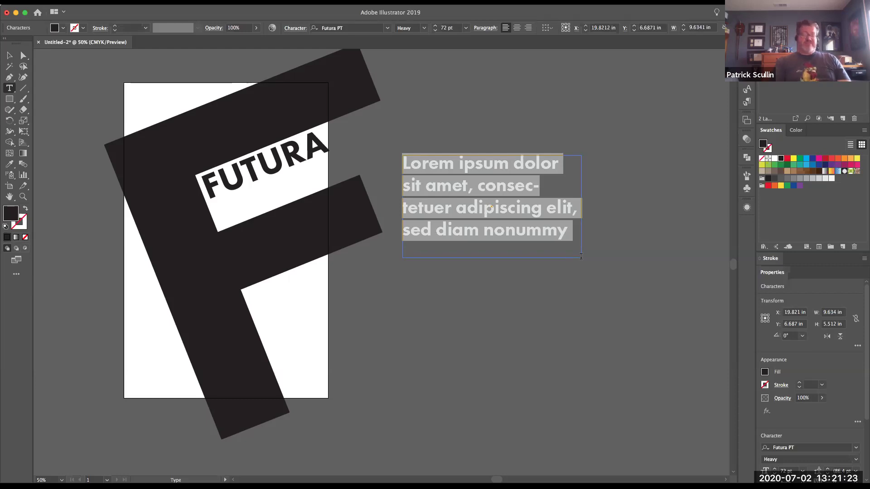
pyautogui.write('Aa')
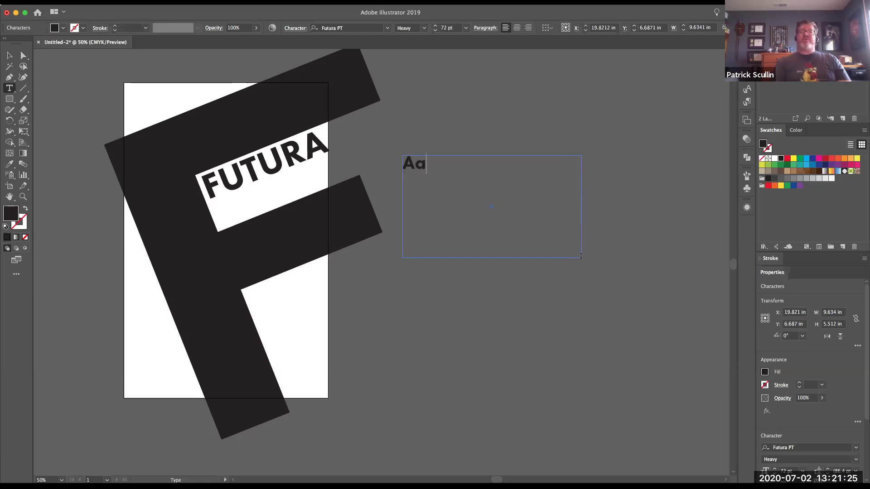
pyautogui.write('Bb')
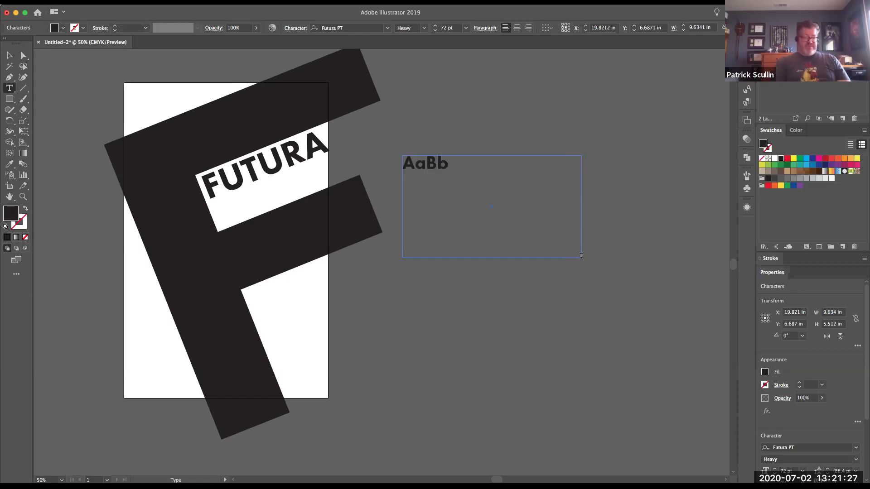
pyautogui.write('CcD')
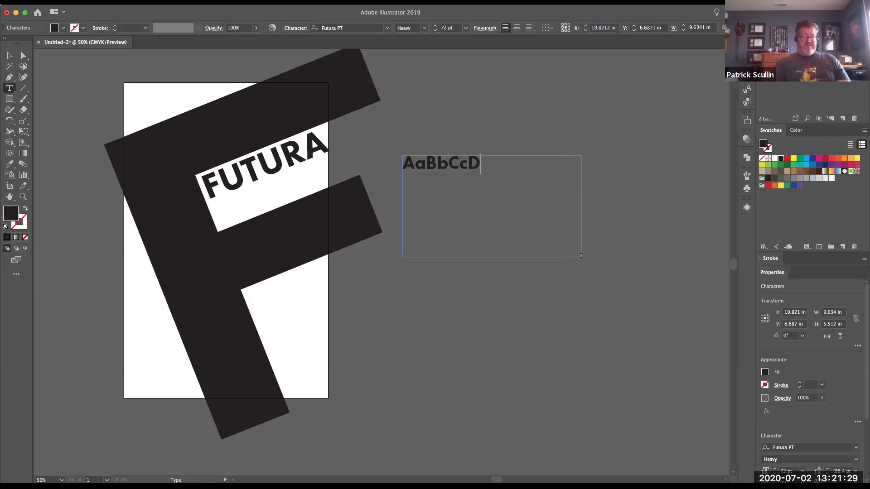
pyautogui.write('dE')
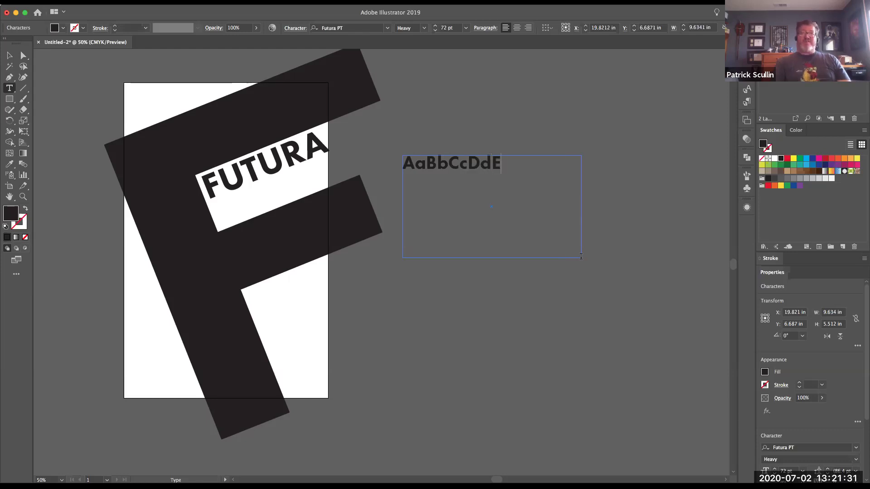
pyautogui.write('eFf')
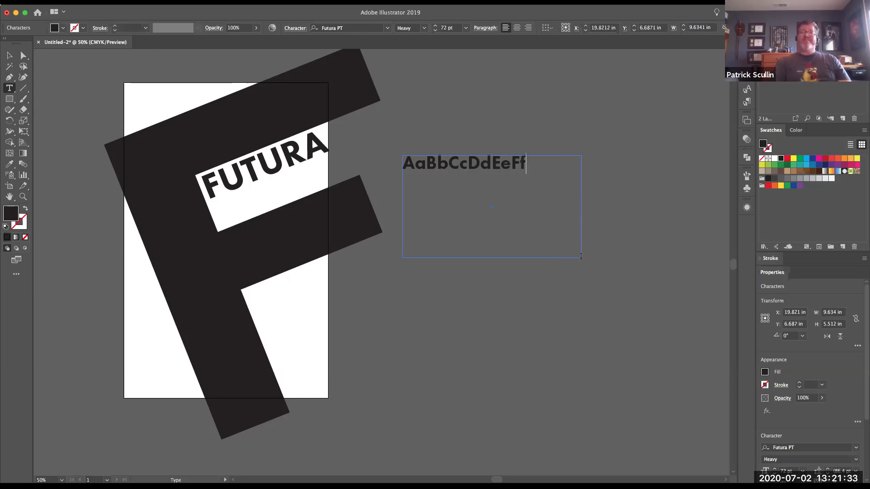
pyautogui.write('GgH')
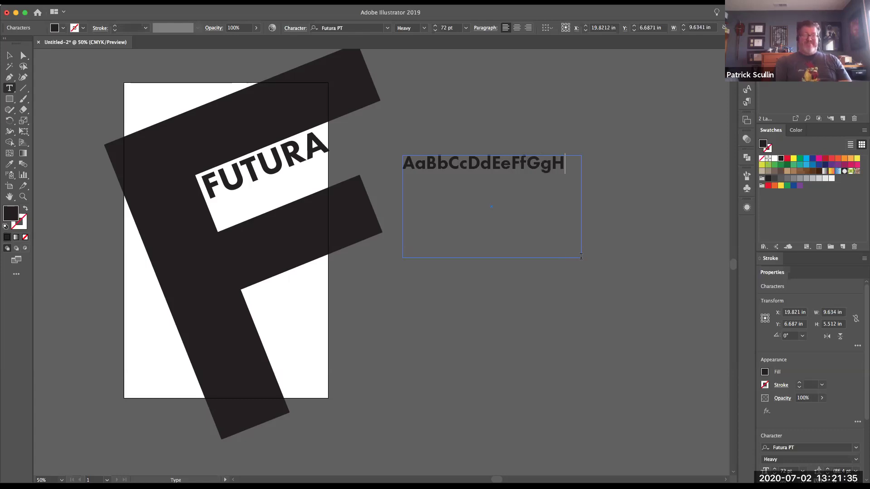
pyautogui.write('hIi')
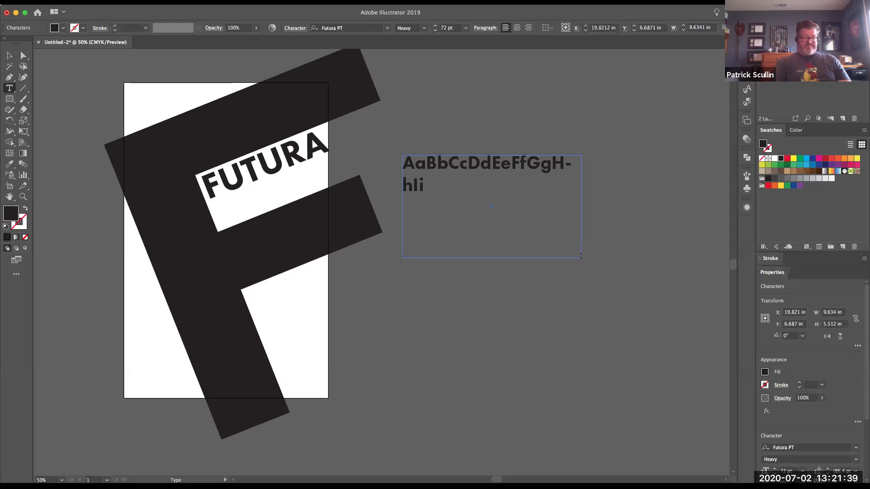
pyautogui.write('JjKkL')
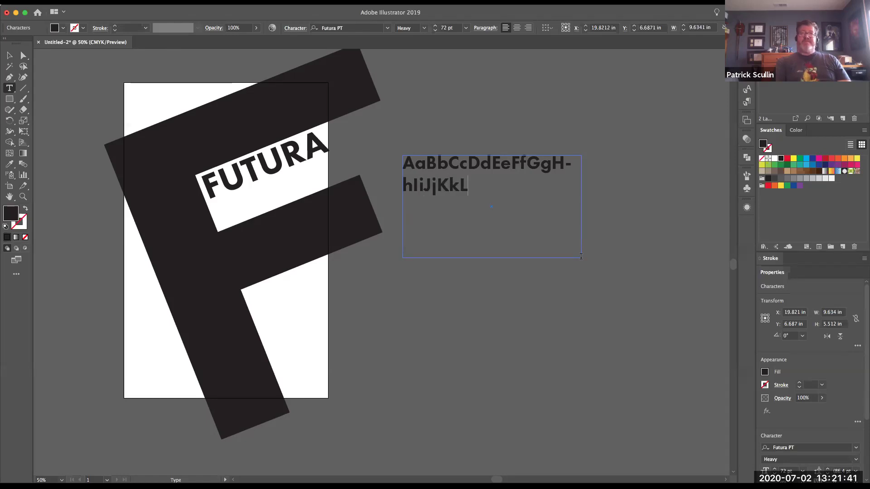
pyautogui.write('lM')
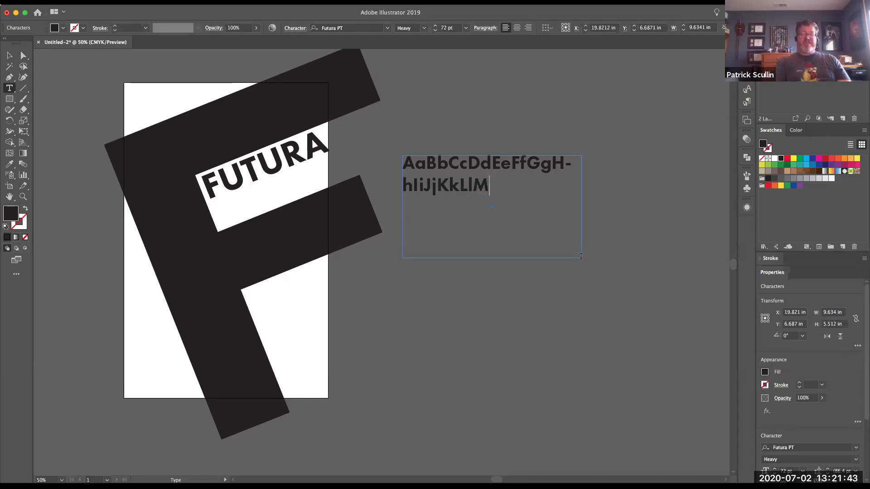
pyautogui.write('mNnOoPp')
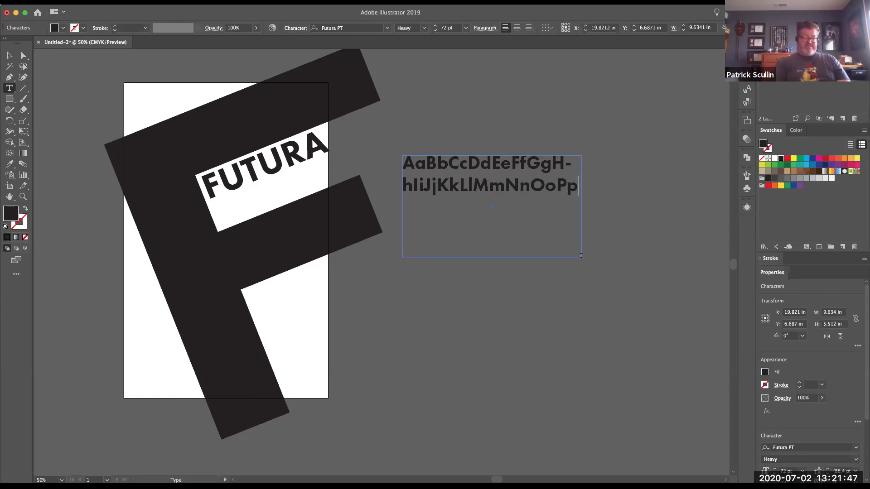
pyautogui.write('QqR')
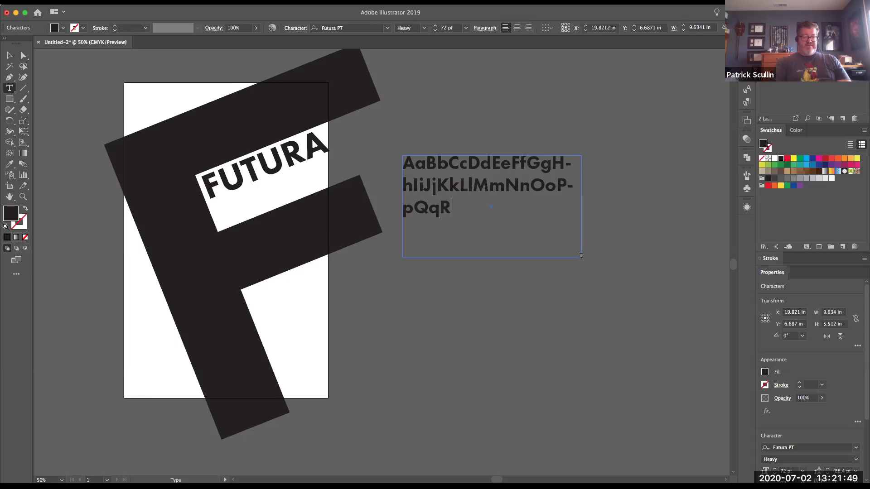
pyautogui.write('rSs')
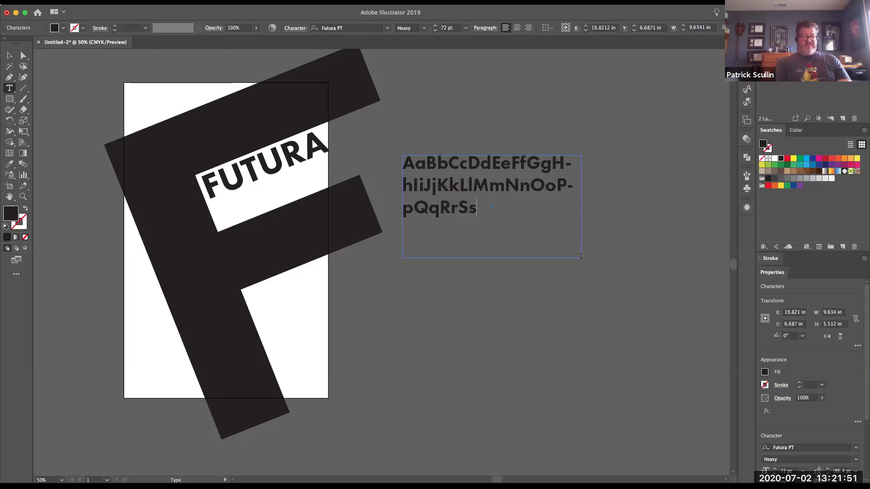
pyautogui.write('TtUu')
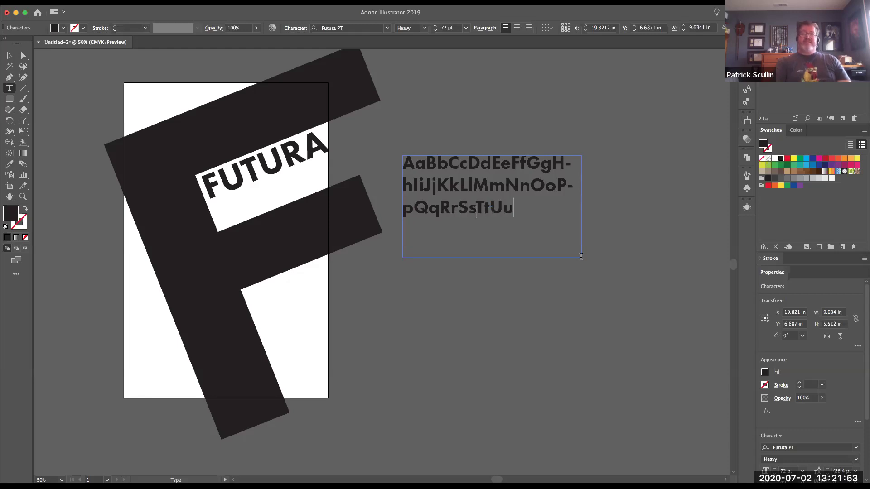
pyautogui.write('VvW')
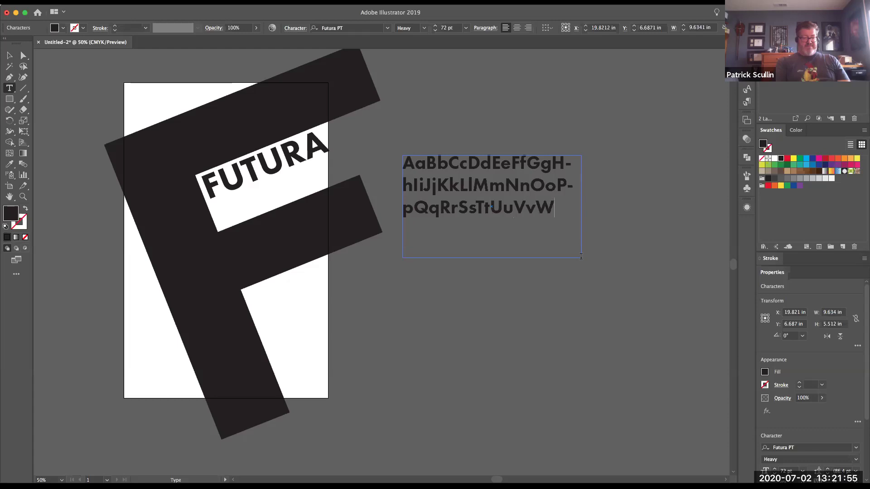
pyautogui.write('wXxY')
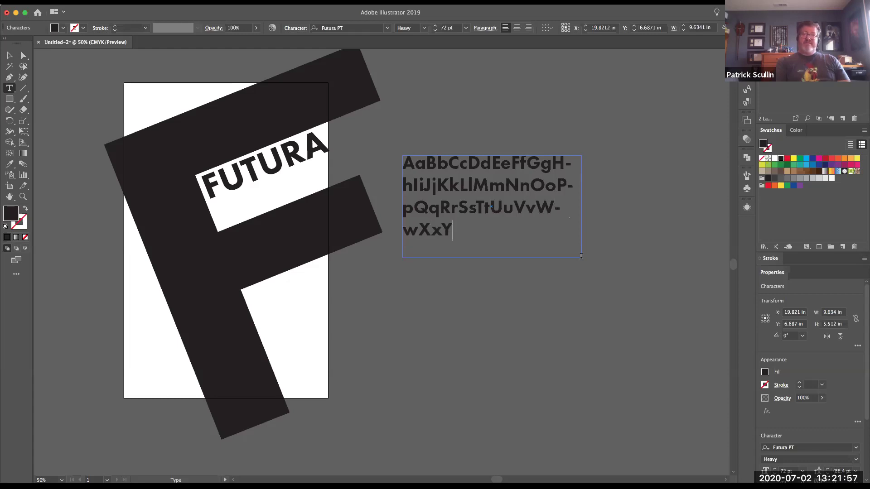
pyautogui.write('yZz')
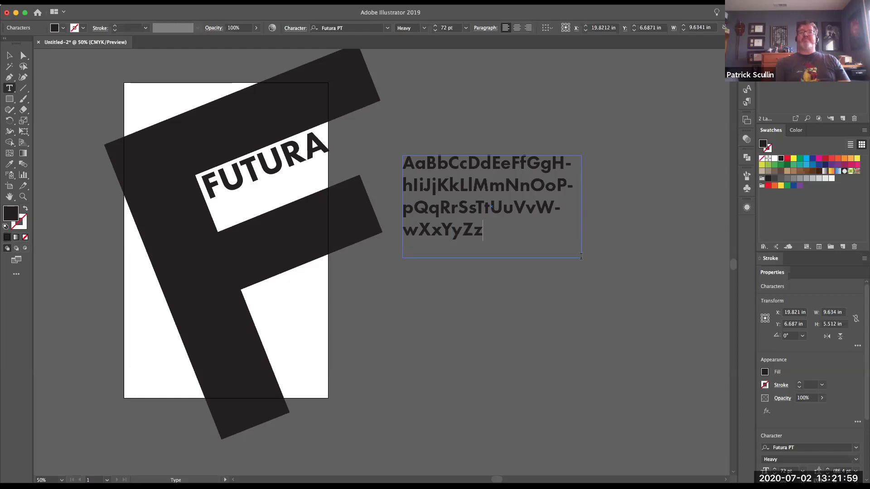
# Resize the alphabet frame and try it on the page, then move it off to the right.
pyautogui.press('Escape')
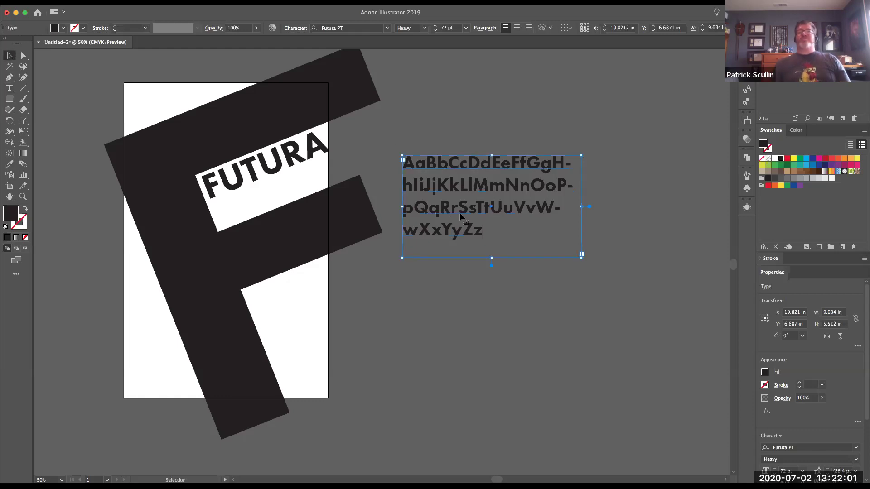
pyautogui.moveTo(581, 255); pyautogui.dragTo(659, 248)
pyautogui.moveTo(534, 194); pyautogui.dragTo(400, 307)
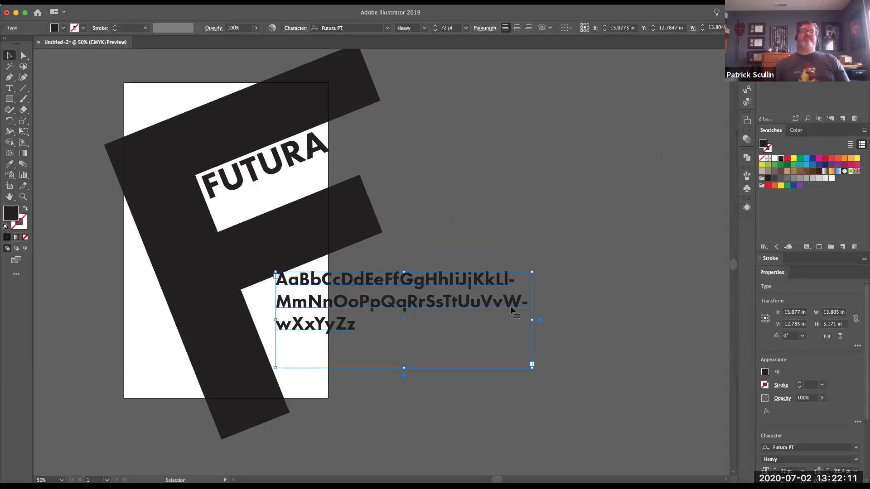
pyautogui.moveTo(534, 320); pyautogui.dragTo(433, 323)
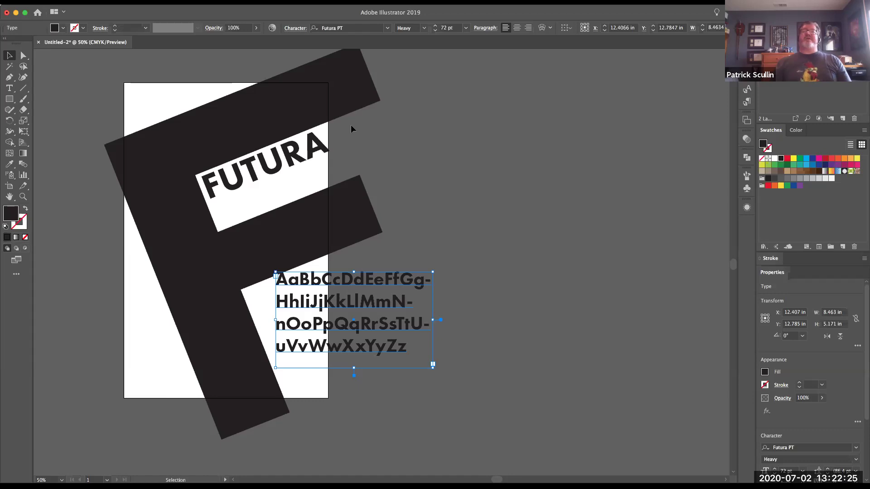
pyautogui.moveTo(311, 277); pyautogui.dragTo(261, 195)
pyautogui.moveTo(374, 167); pyautogui.dragTo(375, 170)
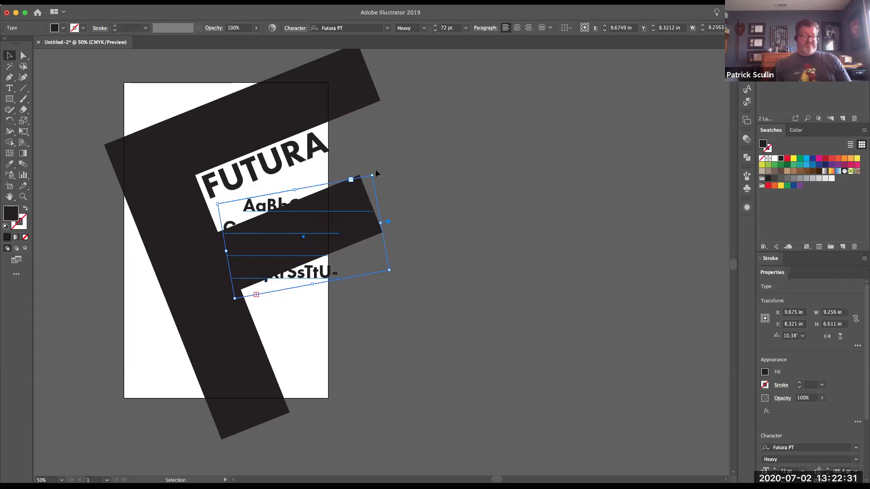
pyautogui.press('super+z')
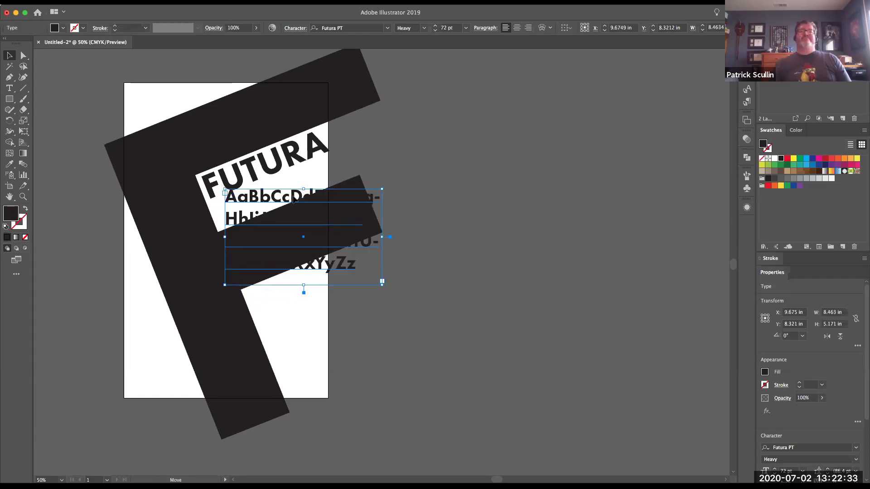
pyautogui.moveTo(263, 204); pyautogui.dragTo(465, 194)
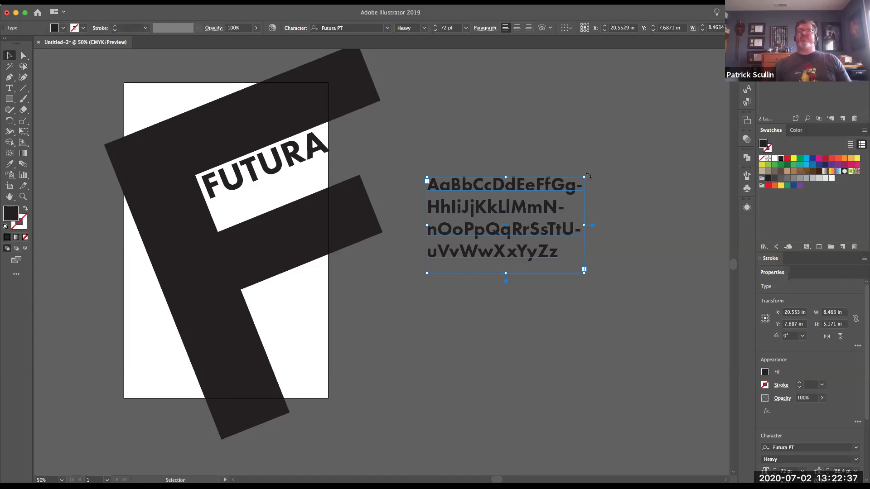
# Rewrap the alphabet into four wider lines and convert it to outlines.
pyautogui.press('a')
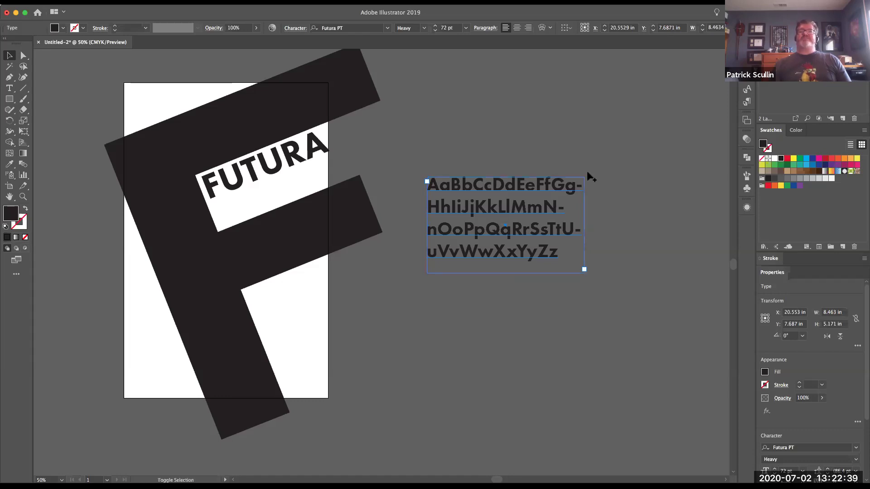
pyautogui.press('v')
pyautogui.moveTo(584, 270); pyautogui.dragTo(639, 324)
pyautogui.moveTo(534, 223); pyautogui.dragTo(493, 214)
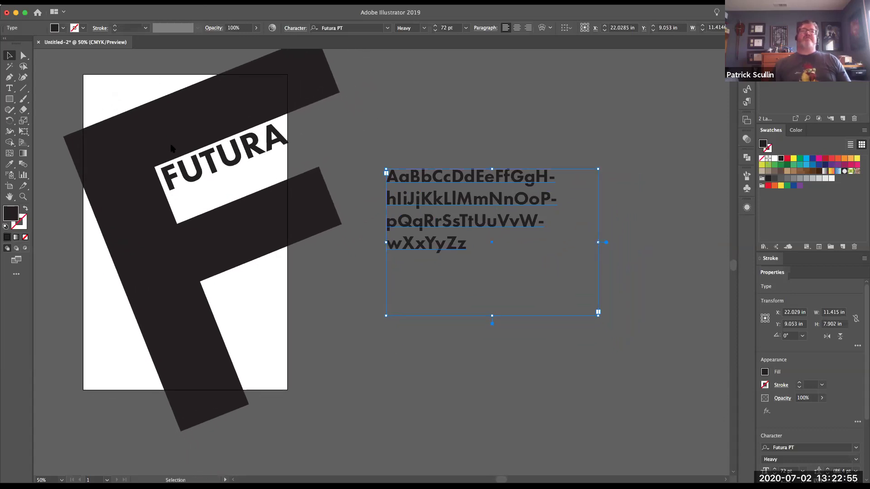
pyautogui.press('shift+super+o')
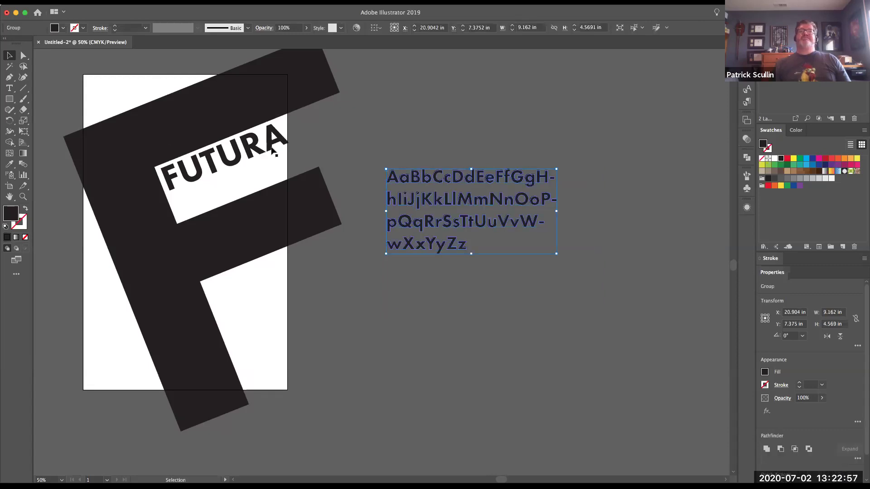
# Move the outlined alphabet beneath the F's middle arm, tilt it 21.37°, and make it grey.
pyautogui.click(413, 132)
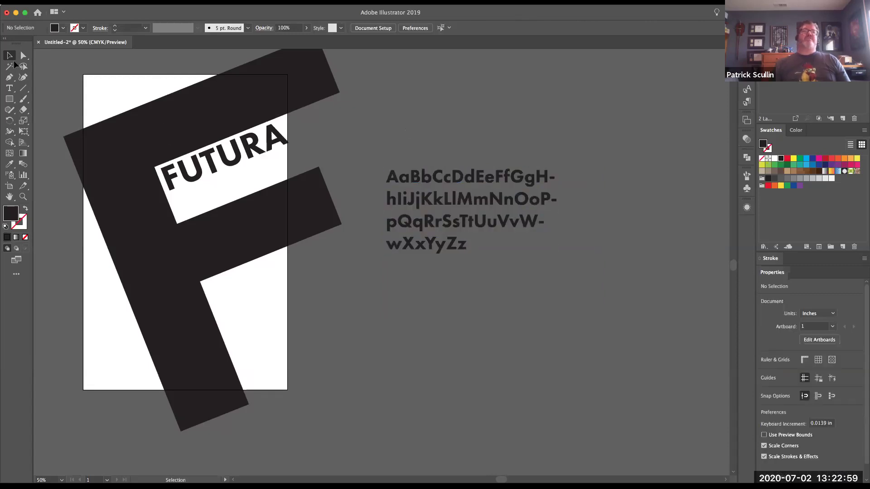
pyautogui.moveTo(386, 166); pyautogui.dragTo(564, 273)
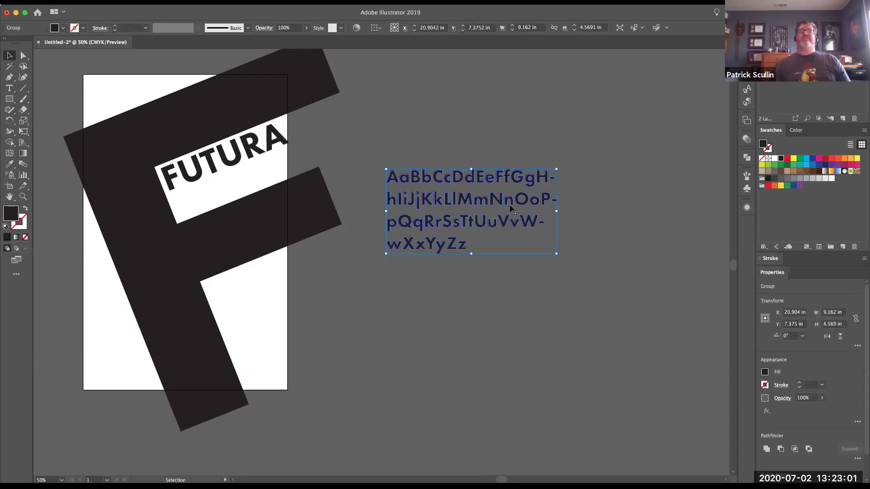
pyautogui.moveTo(446, 222); pyautogui.dragTo(293, 323)
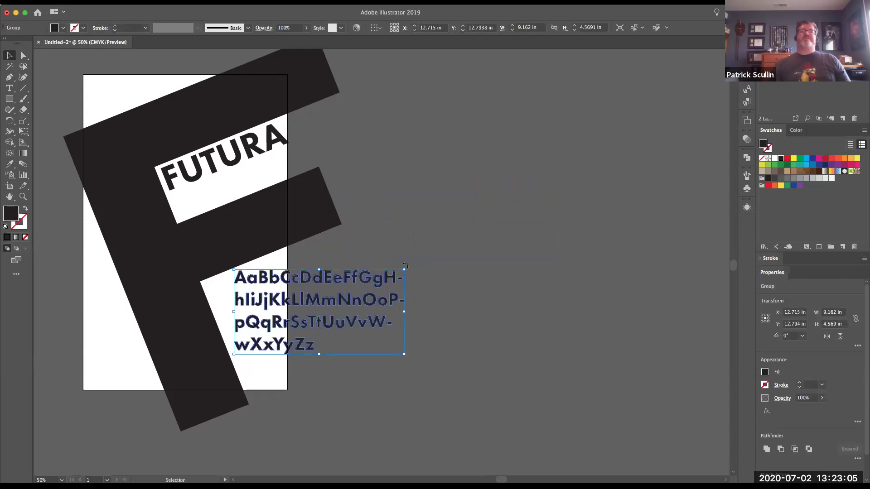
pyautogui.moveTo(404, 270); pyautogui.dragTo(305, 257)
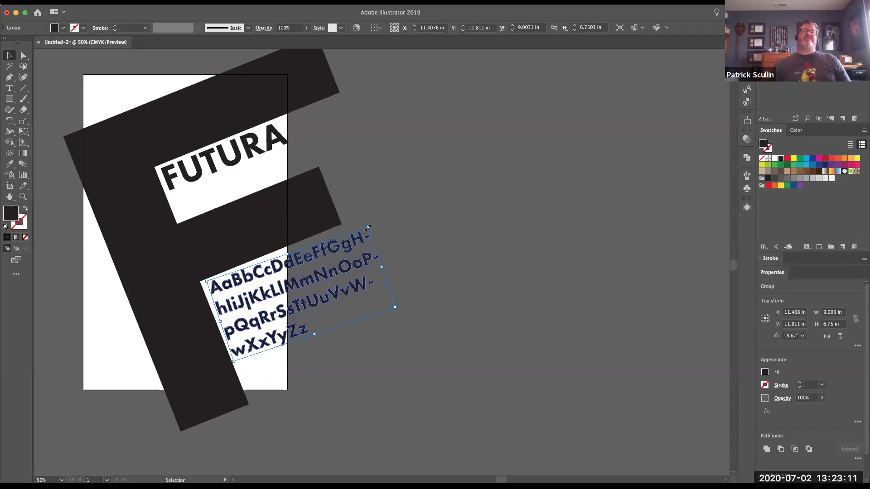
pyautogui.moveTo(368, 222); pyautogui.dragTo(367, 221)
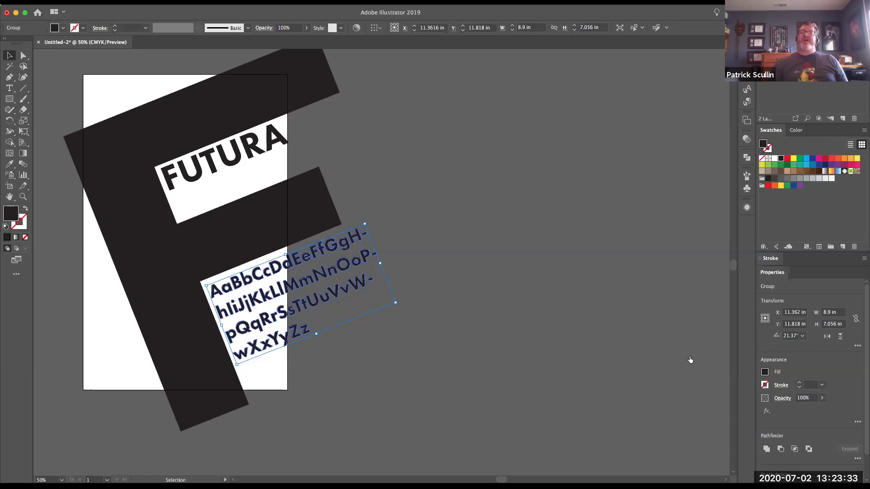
pyautogui.hotkey('ctrl', 'z')
pyautogui.click(264, 220)
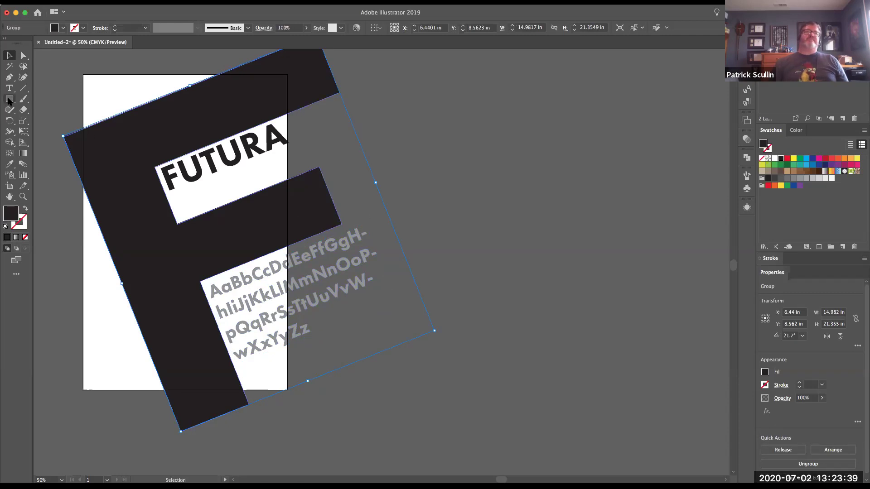
# Draw a light grey 12.634 × 18.098 in rectangle over page and bleed, and send it to back.
pyautogui.click(9, 99)
pyautogui.moveTo(68, 64); pyautogui.dragTo(302, 399)
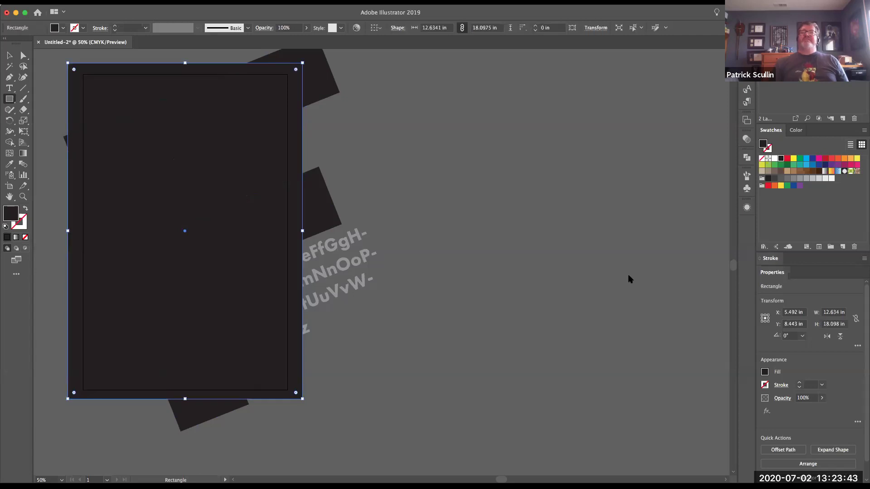
pyautogui.press(',')
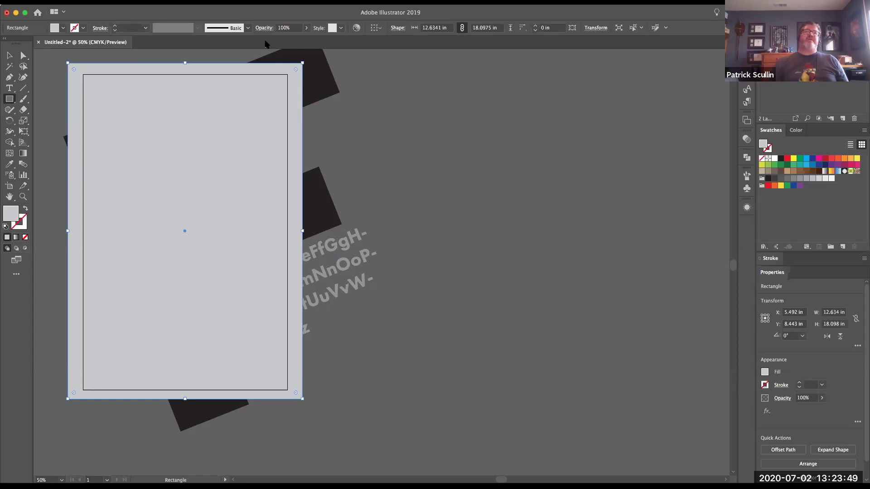
pyautogui.press('super+shift+bracketleft')
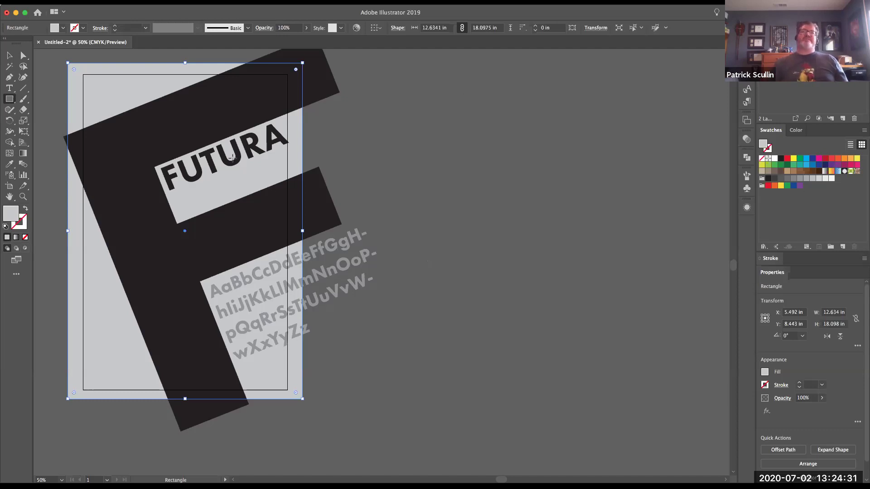
# Colour the FUTURA text and the large F purple.
pyautogui.press('v')
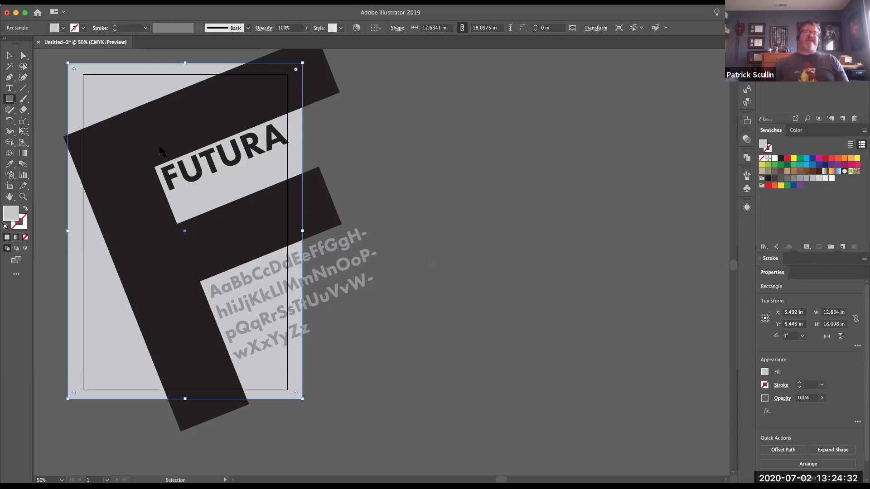
pyautogui.click(192, 177)
pyautogui.press('m')
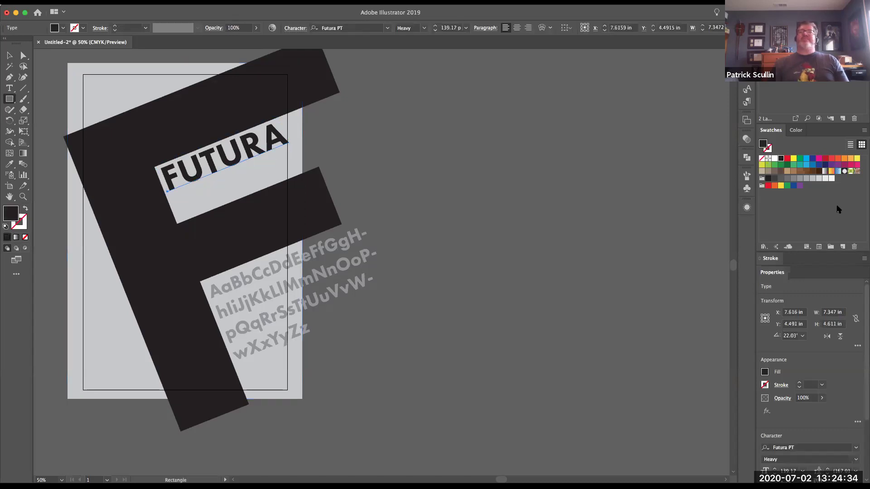
pyautogui.click(837, 165)
pyautogui.keyDown('super'); pyautogui.click(279, 96); pyautogui.keyUp('super')
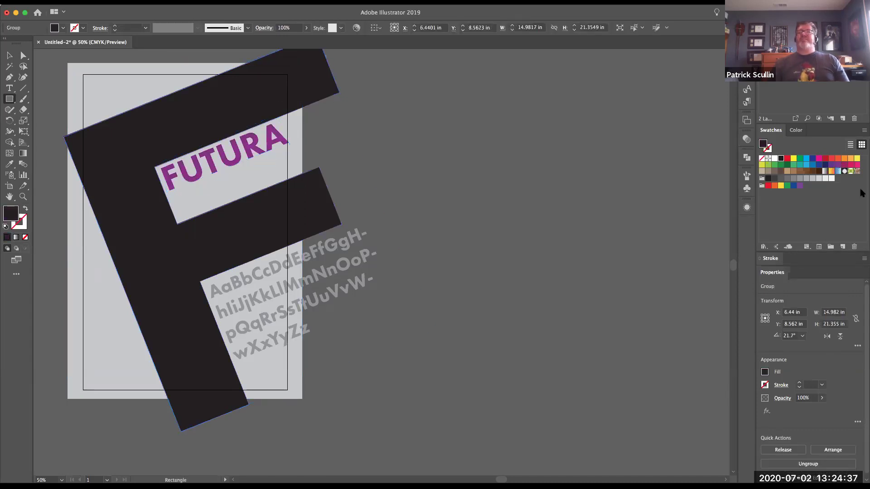
pyautogui.click(837, 165)
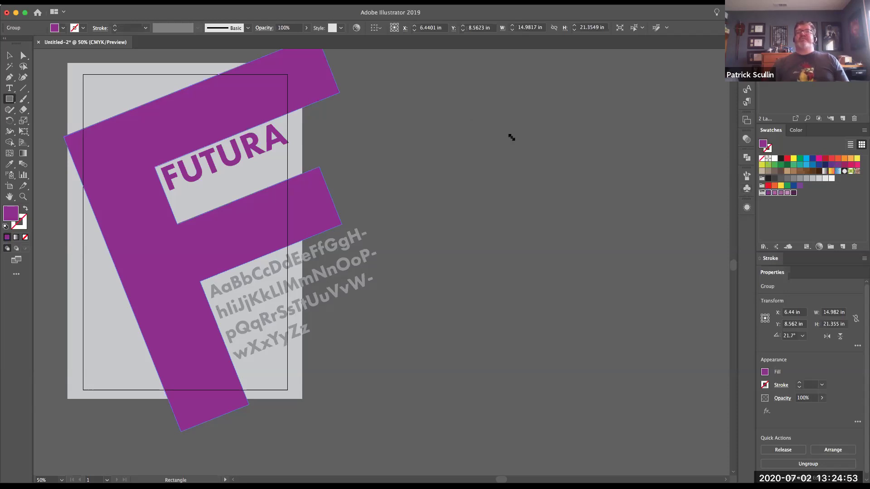
# Colour the alphabet light purple and the background rectangle pink.
pyautogui.keyDown('super'); pyautogui.click(266, 278); pyautogui.keyUp('super')
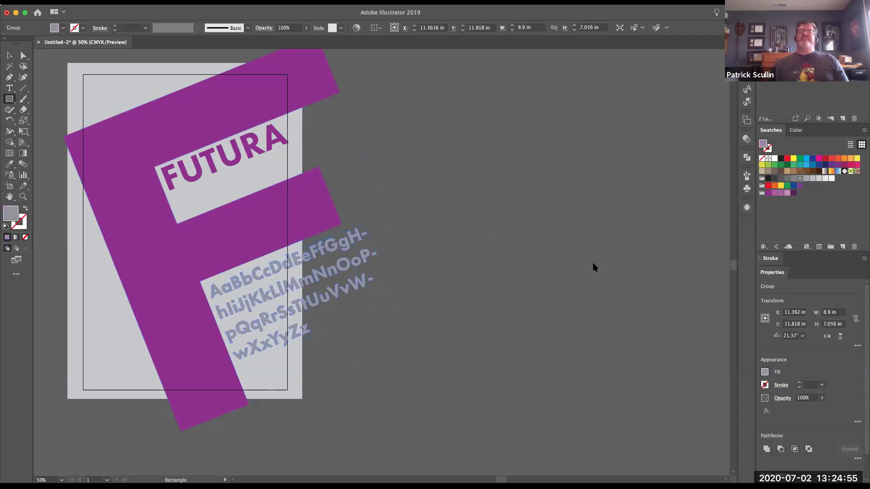
pyautogui.click(781, 192)
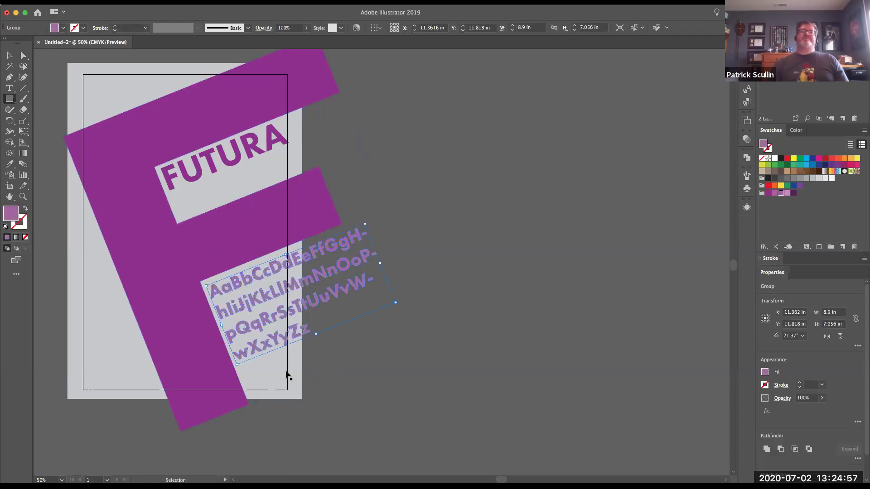
pyautogui.moveTo(67, 63); pyautogui.dragTo(302, 398)
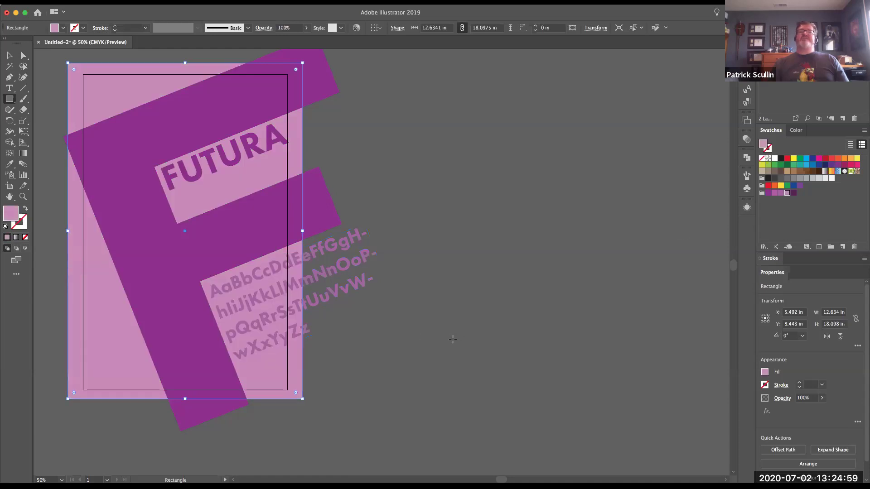
pyautogui.press('super+shift+a')
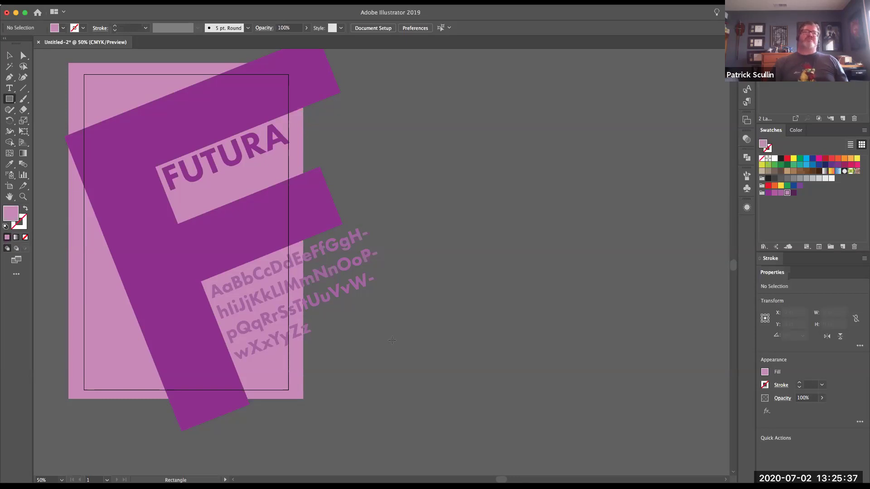
pyautogui.click(10, 56)
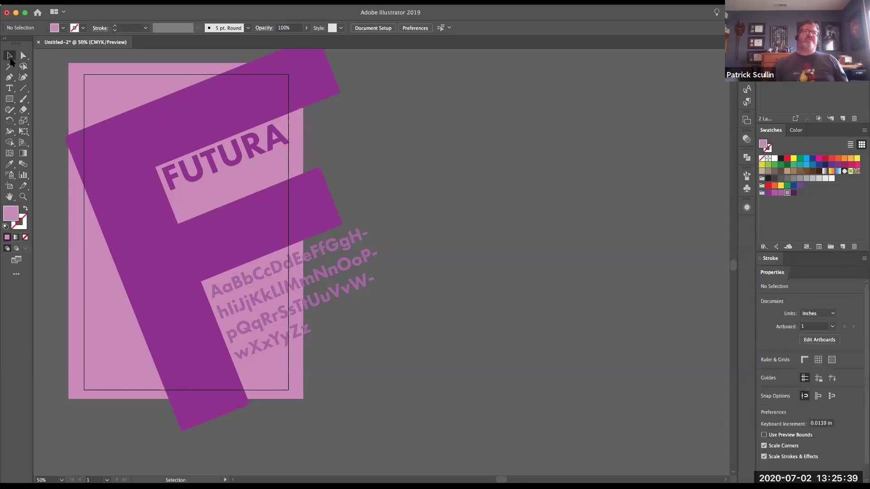
pyautogui.click(122, 190)
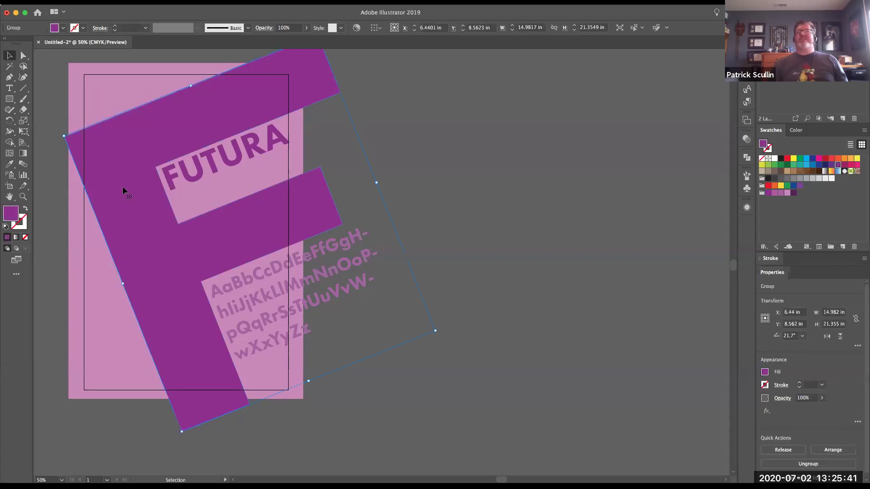